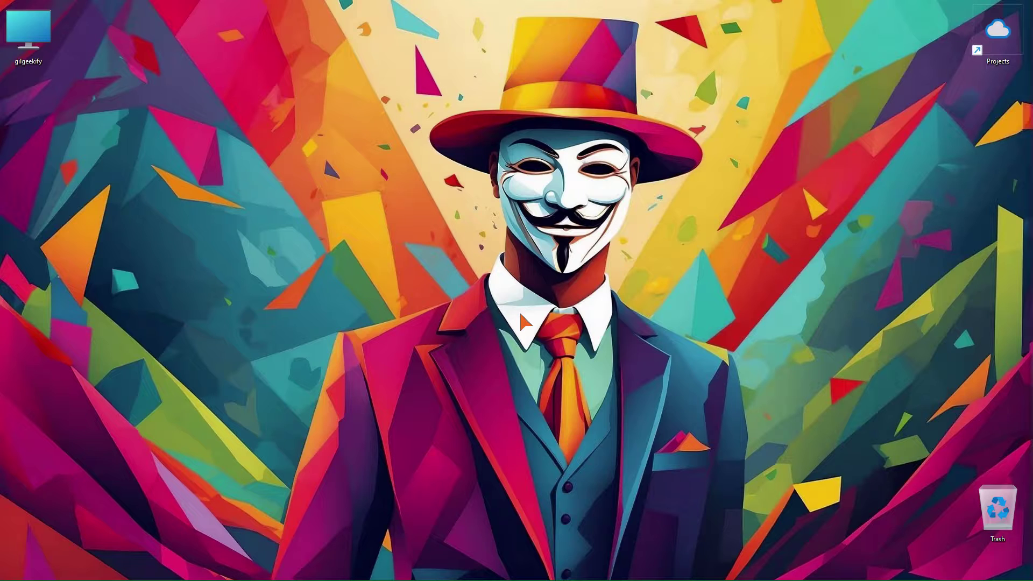
- Launch Visual Studio Code and select the mail() call on line 17 of index.php
key(super)
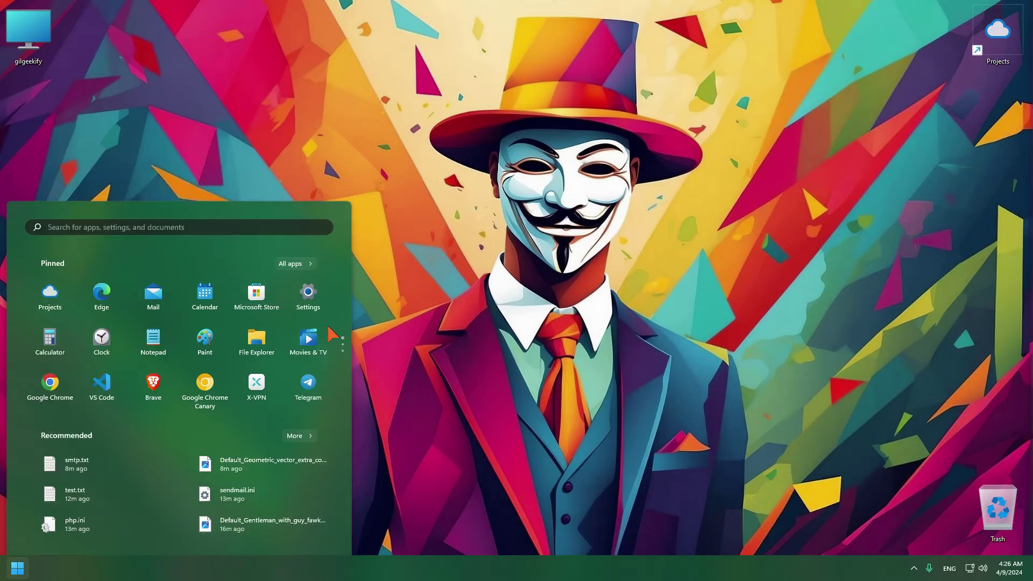
click(102, 343)
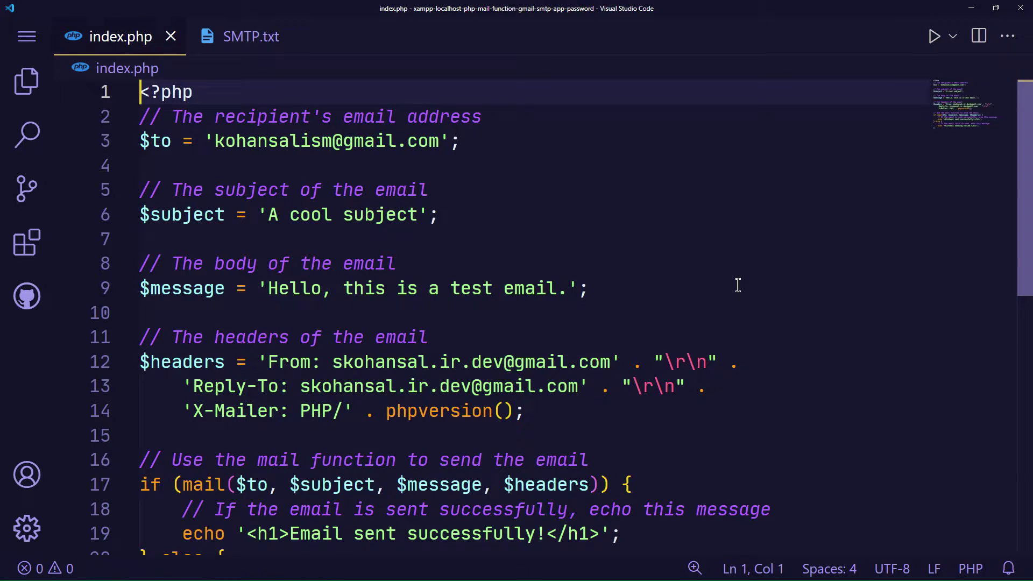
scroll(833, 203, down, 1)
scroll(833, 202, down, 3)
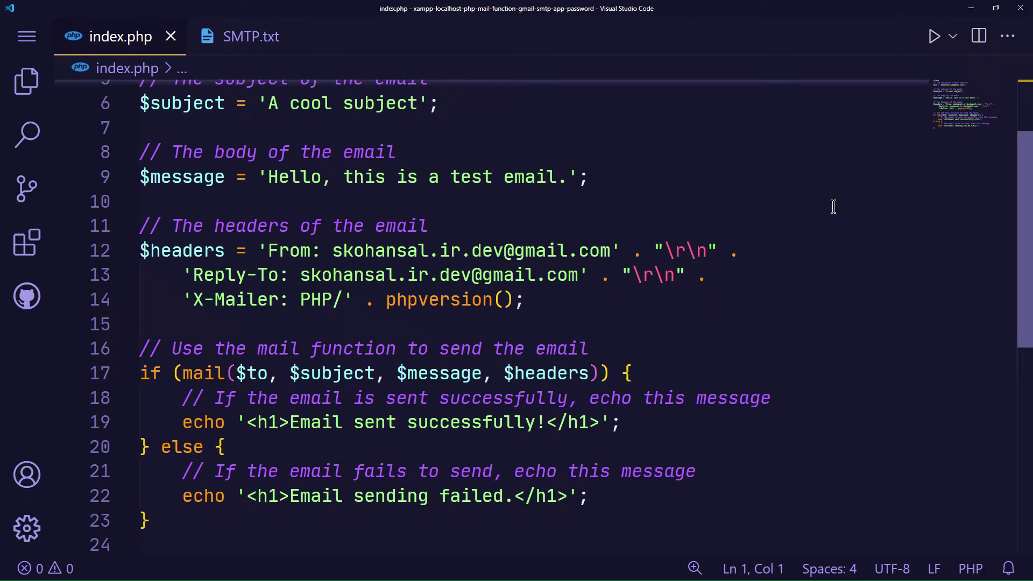
drag(600, 373, 183, 373)
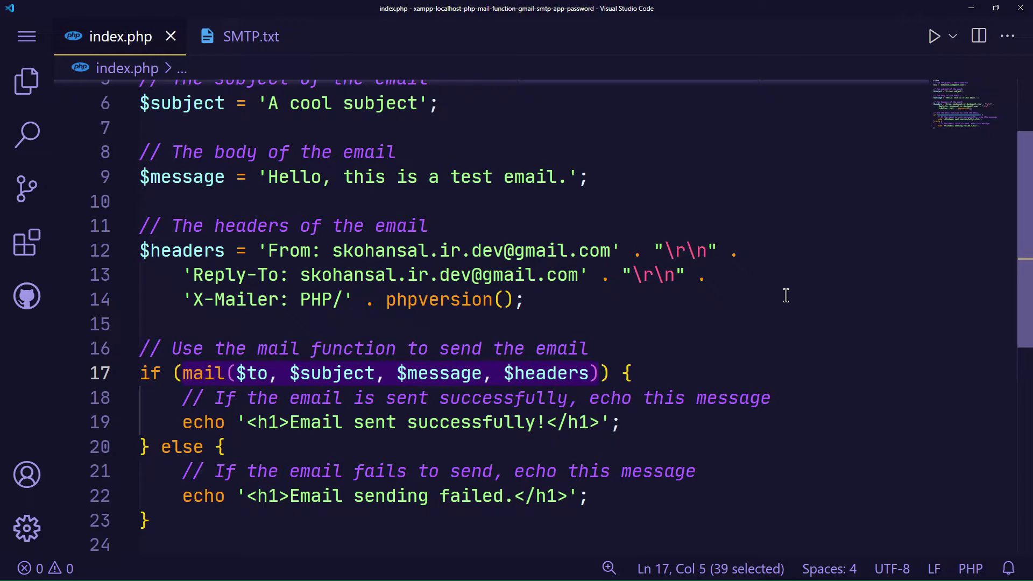
key(super)
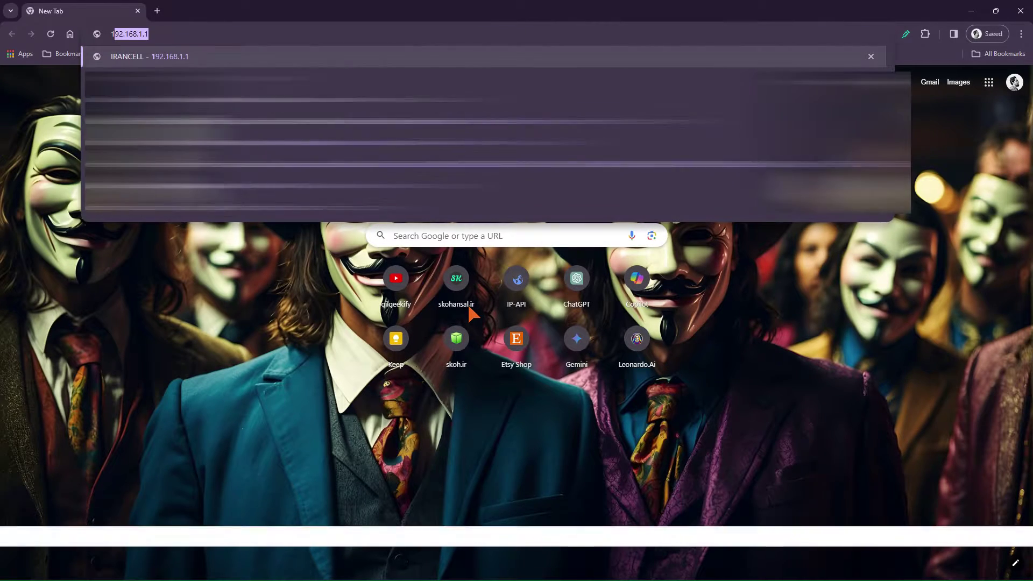
- Load the local xampp-localhost-php-mail-function-gmail-smtp-app-password project page at 127.0.0.1
key(BackSpace)
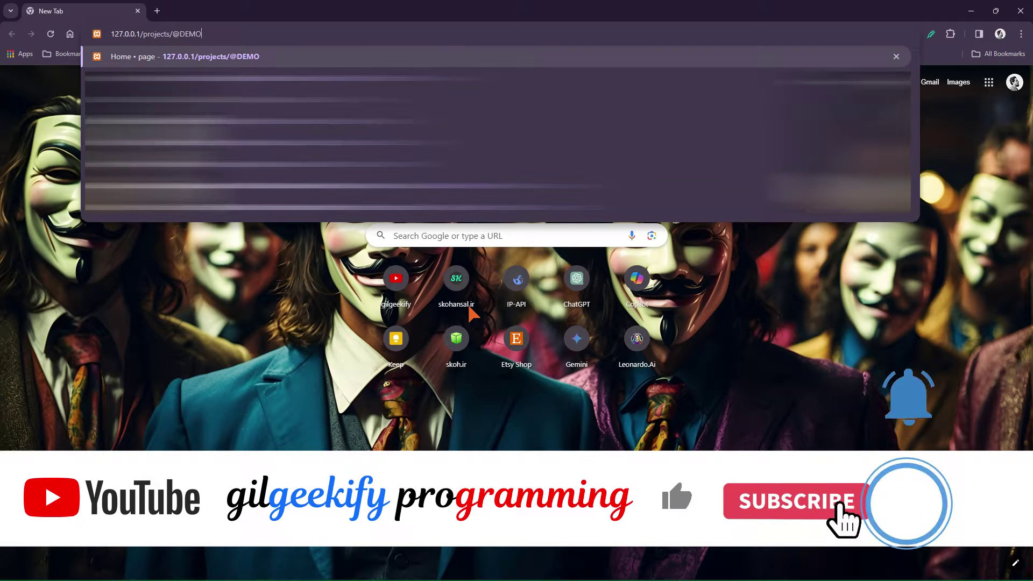
key(BackSpace)
key(BackSpace)
key(BackSpace)
key(BackSpace)
key(BackSpace)
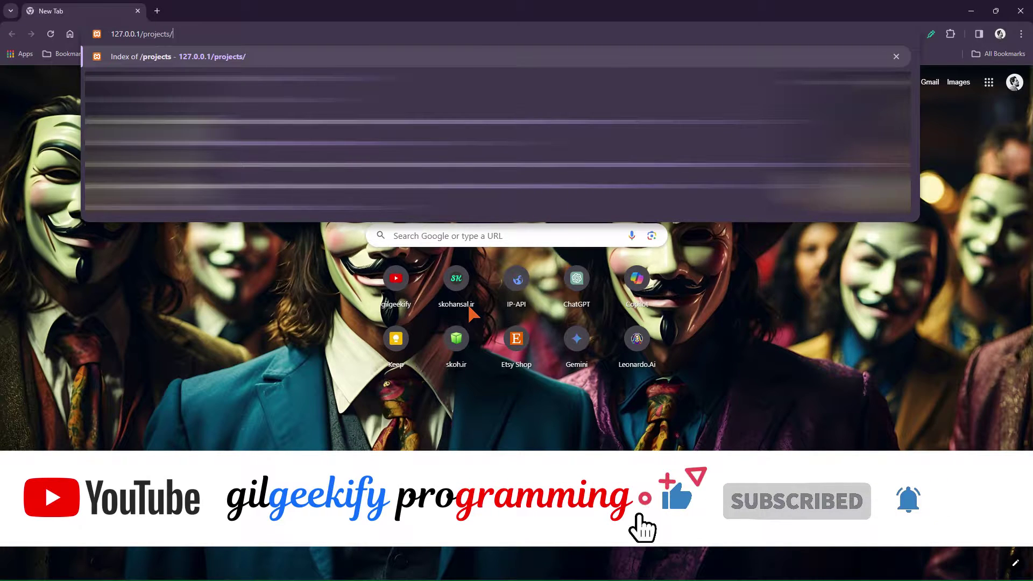
text(xampp-localhost-php-mail-function-gmail-smtp-app-password/)
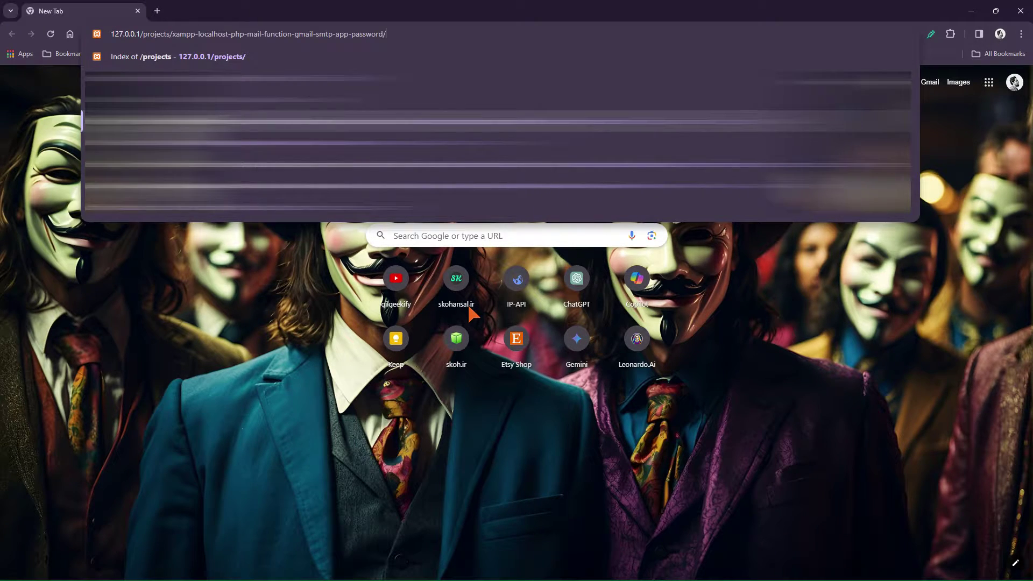
key(Return)
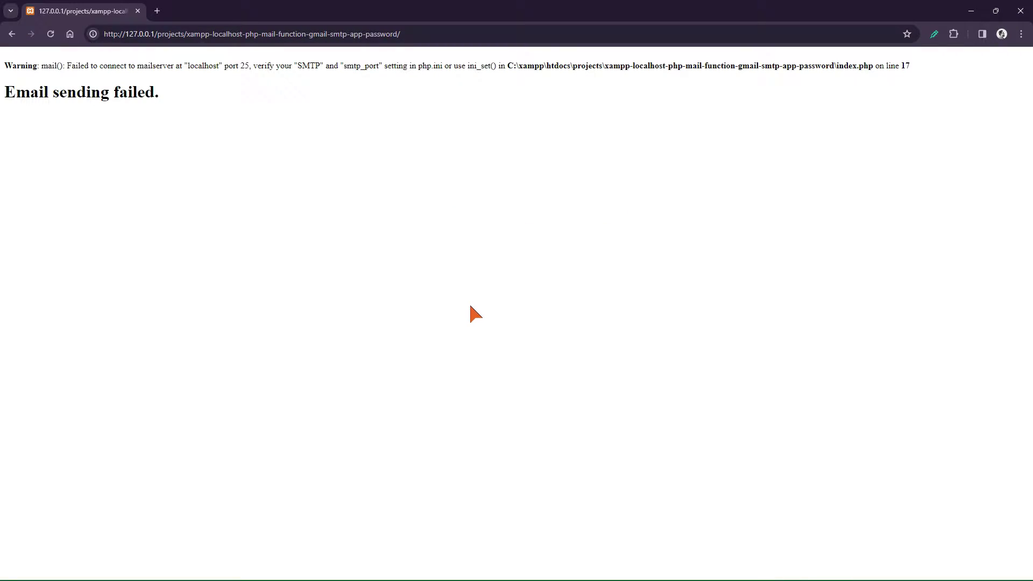
ctrl+scroll(480, 235, up, 5)
ctrl+scroll(485, 242, up, 4)
scroll(524, 267, down, 1)
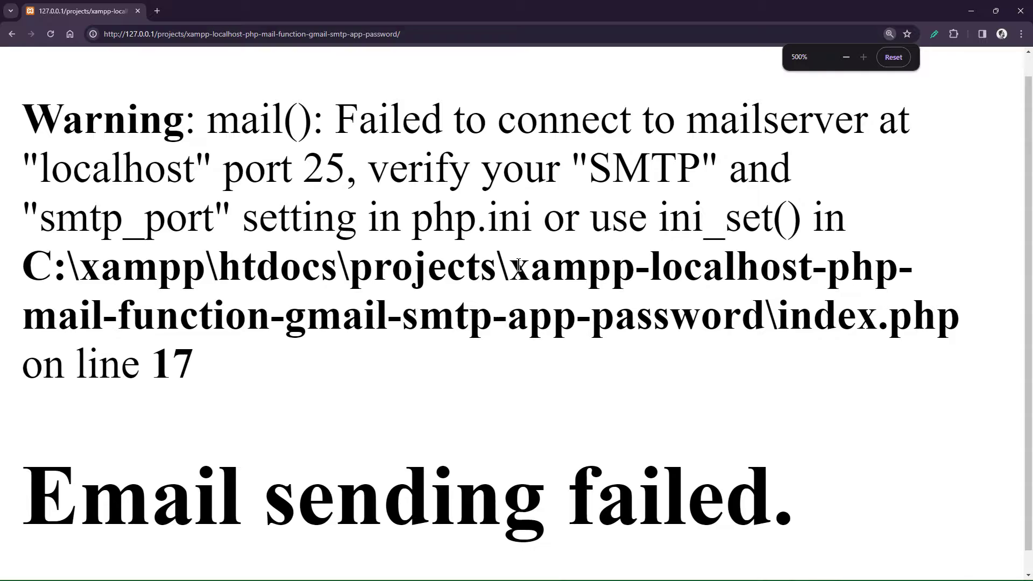
- Highlight the 'Email sending failed.' message and the localhost port 25 mailserver warning
drag(818, 479, 6, 471)
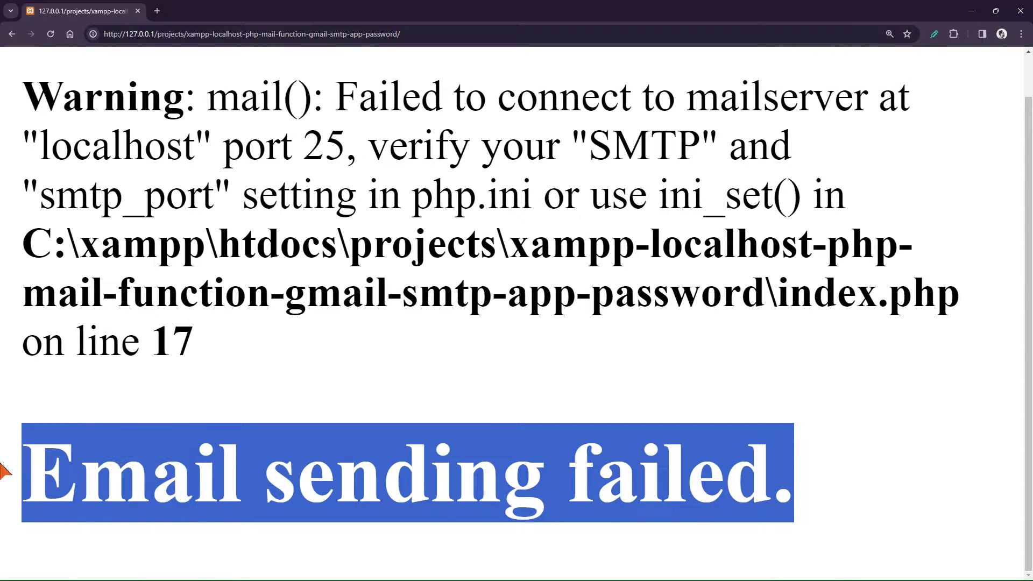
click(629, 408)
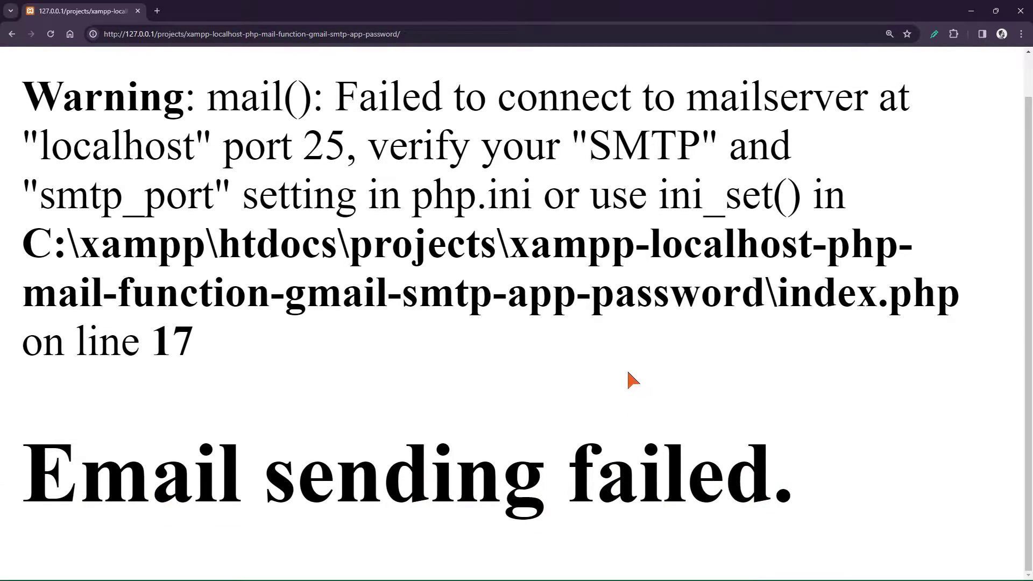
scroll(625, 367, up, 1)
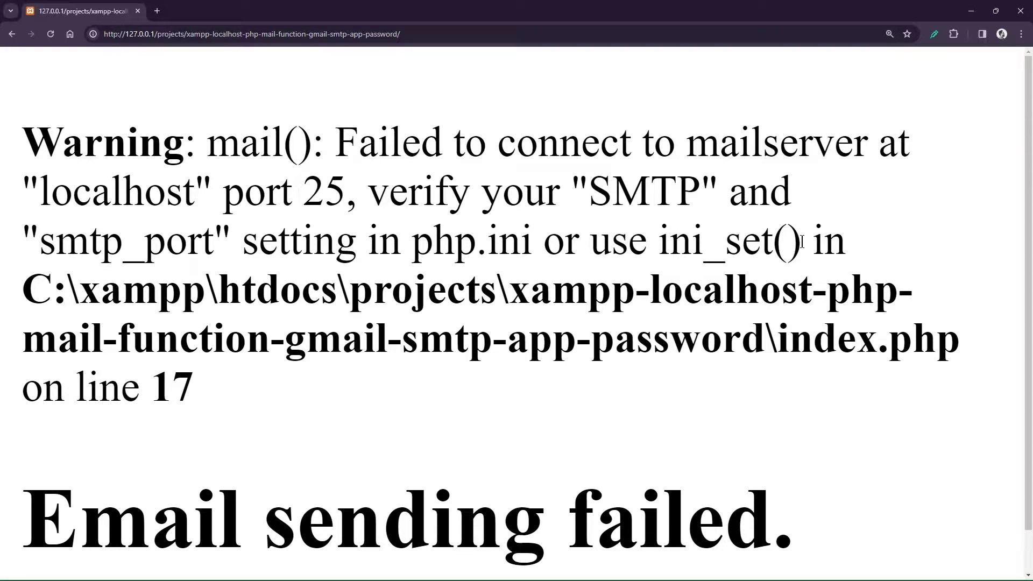
mouse_move(803, 243)
mouse_down()
mouse_move(209, 142)
mouse_move(41, 152)
mouse_up()
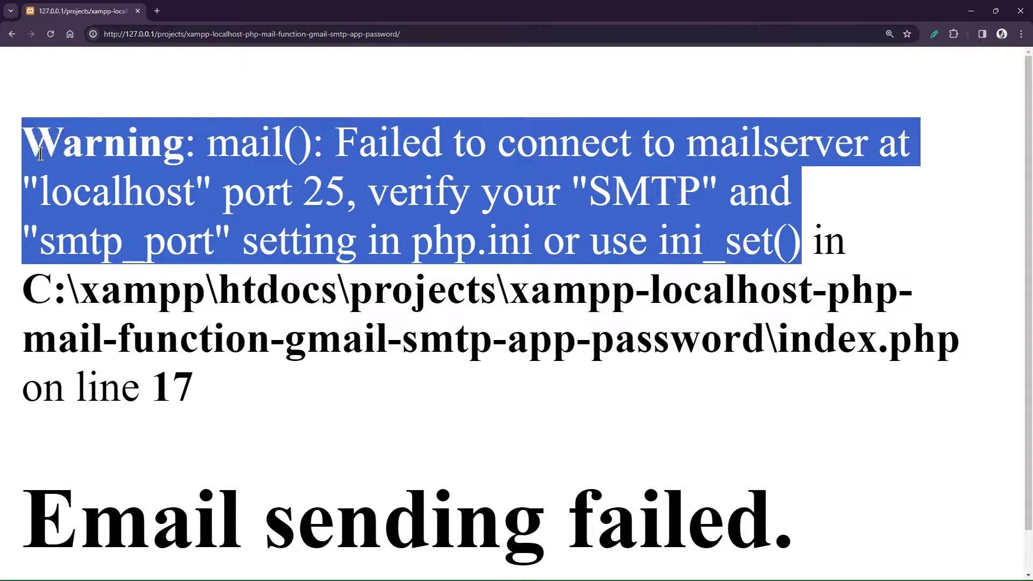
click(682, 425)
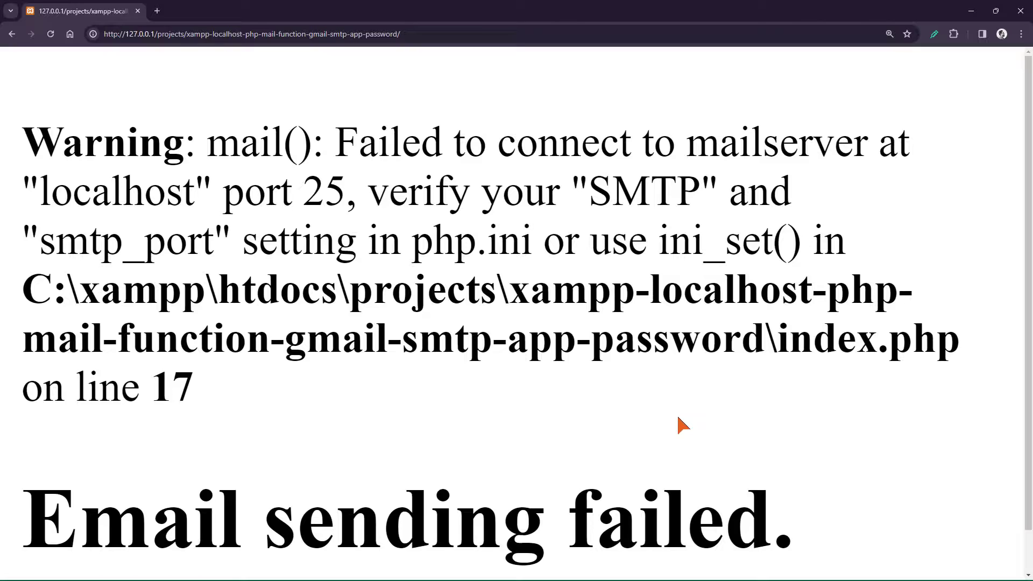
- Open C:\xampp\php\php.ini from the Run dialog into the editor
key(super+r)
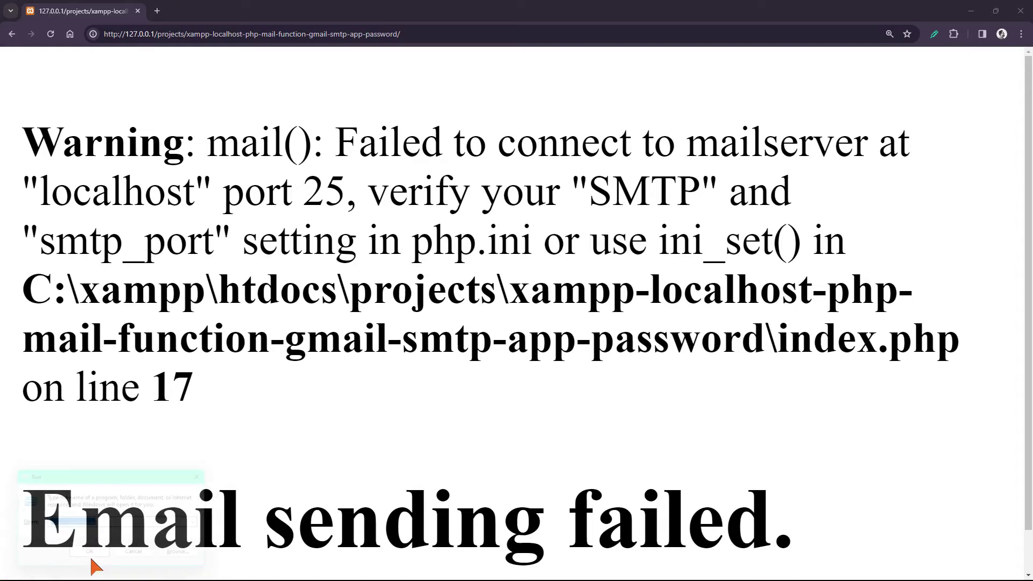
key(BackSpace)
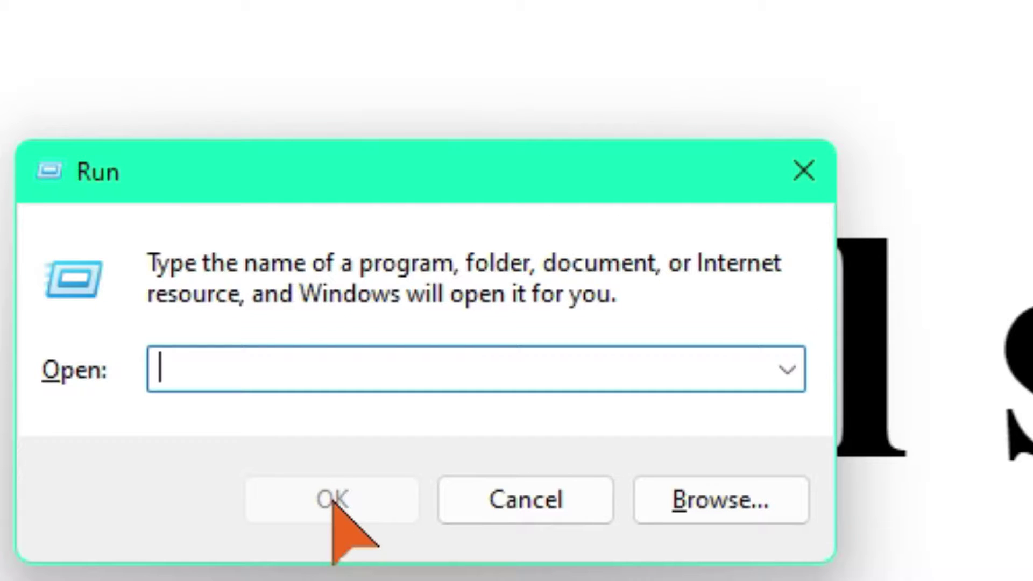
text(C)
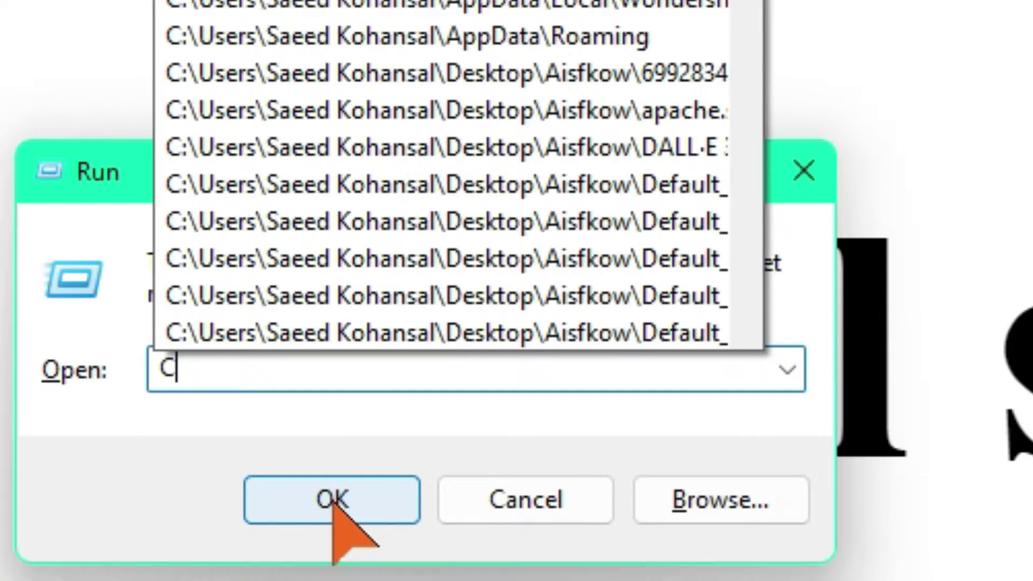
text(:\)
text(x)
key(Down)
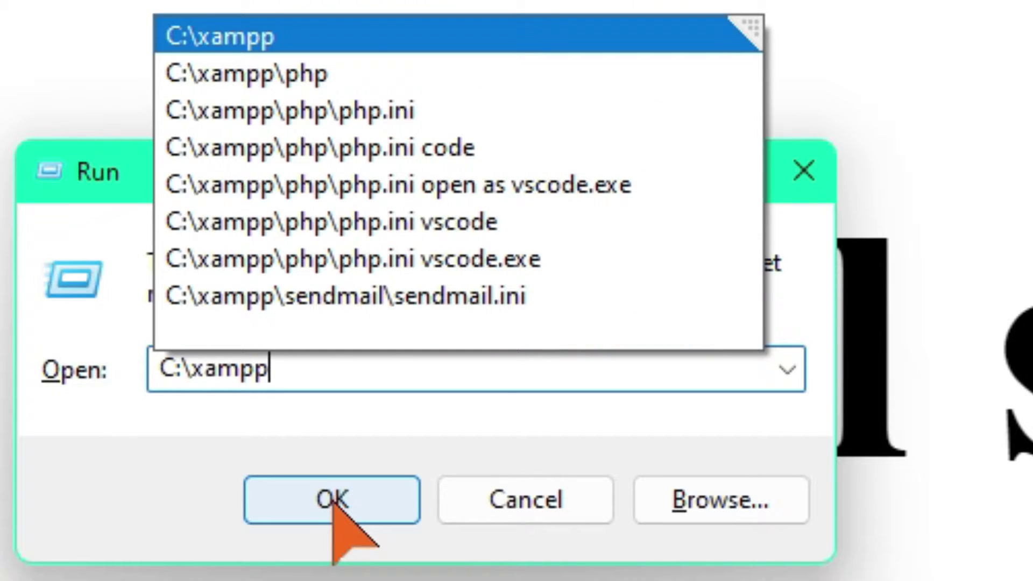
text(\)
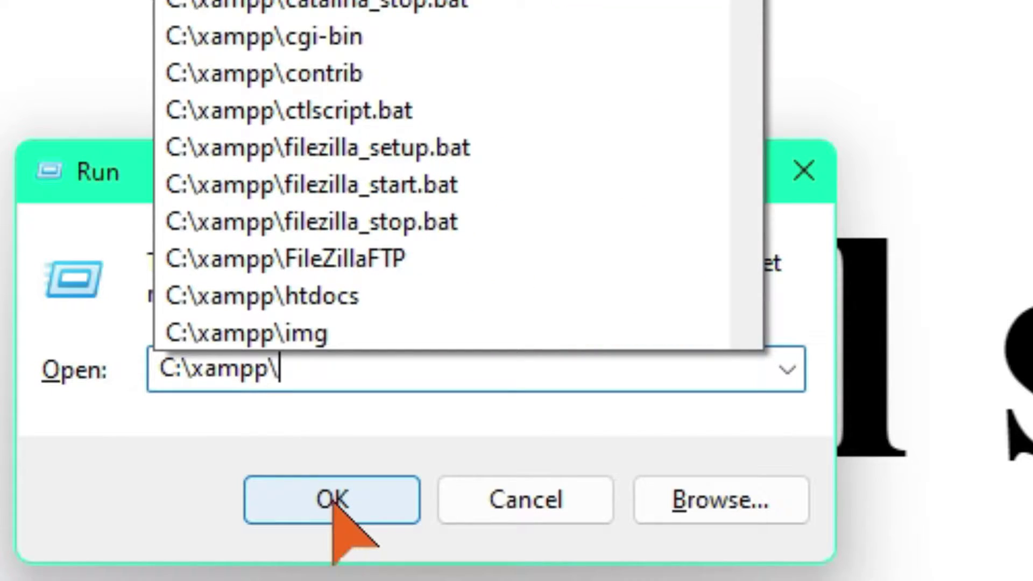
text([)
key(BackSpace)
text(php)
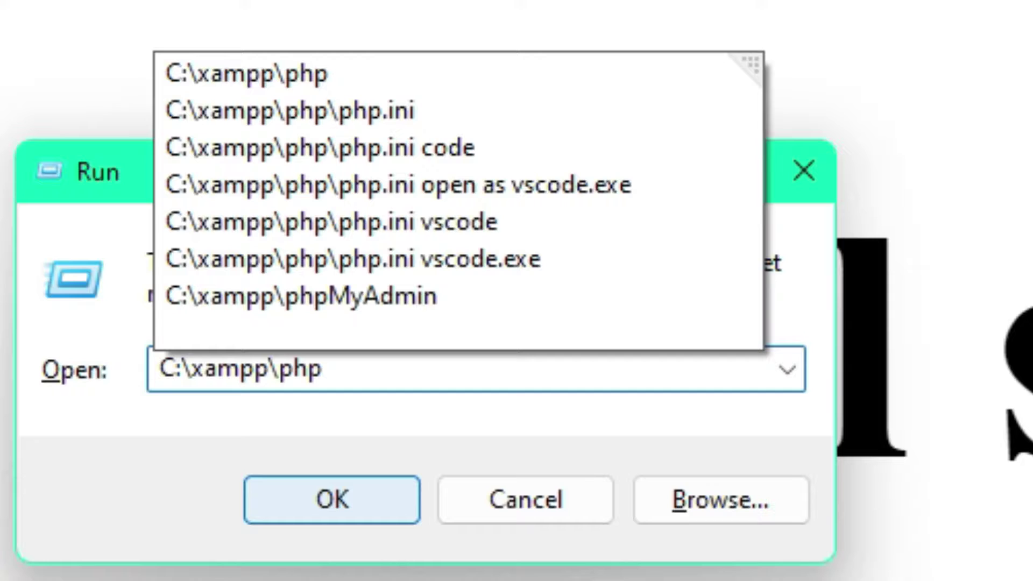
key(Down)
key(Down)
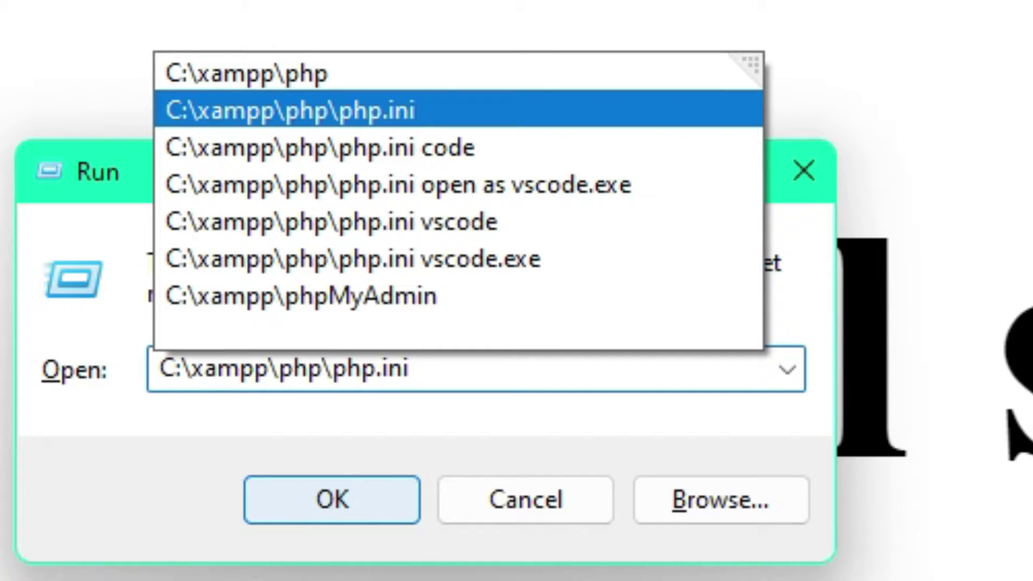
key(Return)
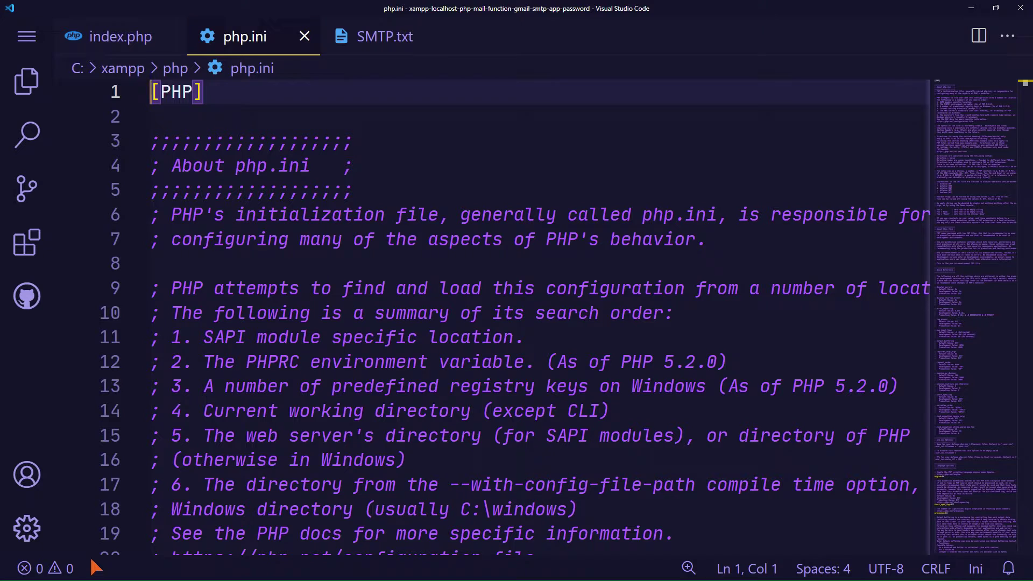
- Open C:\xampp\sendmail\sendmail.ini from the Run dialog into the editor
key(super+r)
key(End)
key(BackSpace)
key(BackSpace)
key(BackSpace)
key(BackSpace)
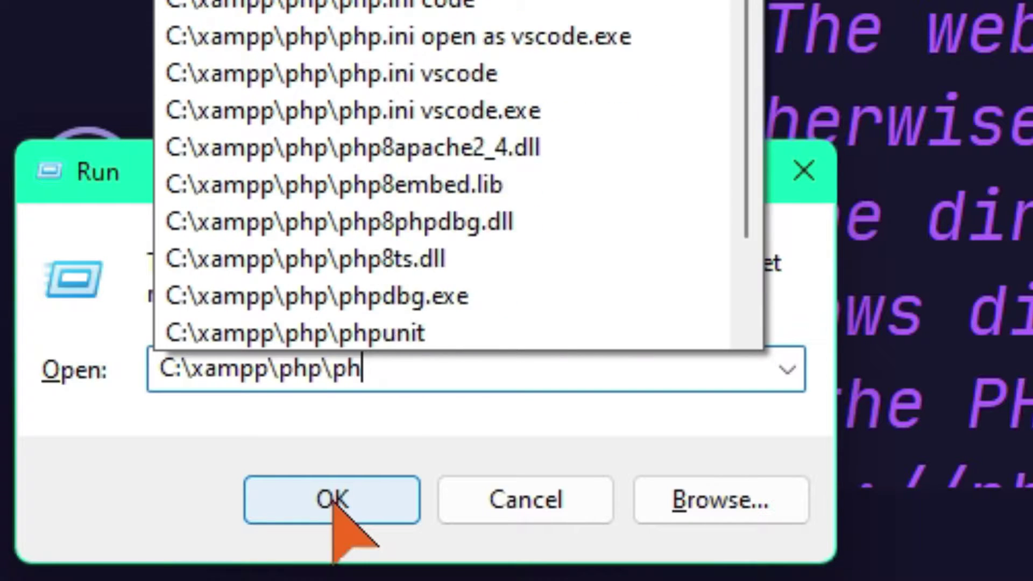
key(BackSpace)
key(BackSpace)
key(BackSpace)
key(BackSpace)
key(BackSpace)
text(sen)
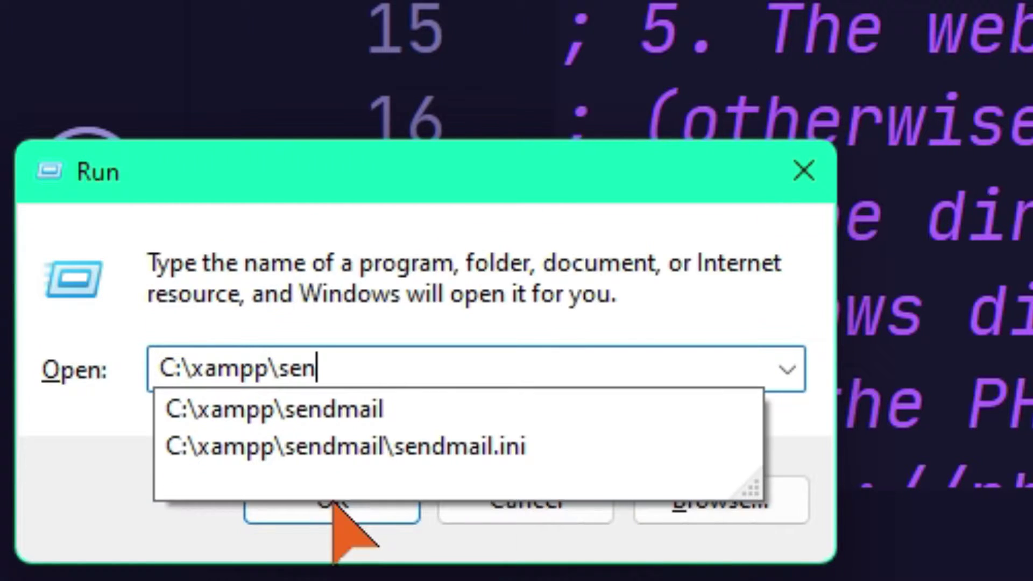
text(d)
key(Down)
key(Down)
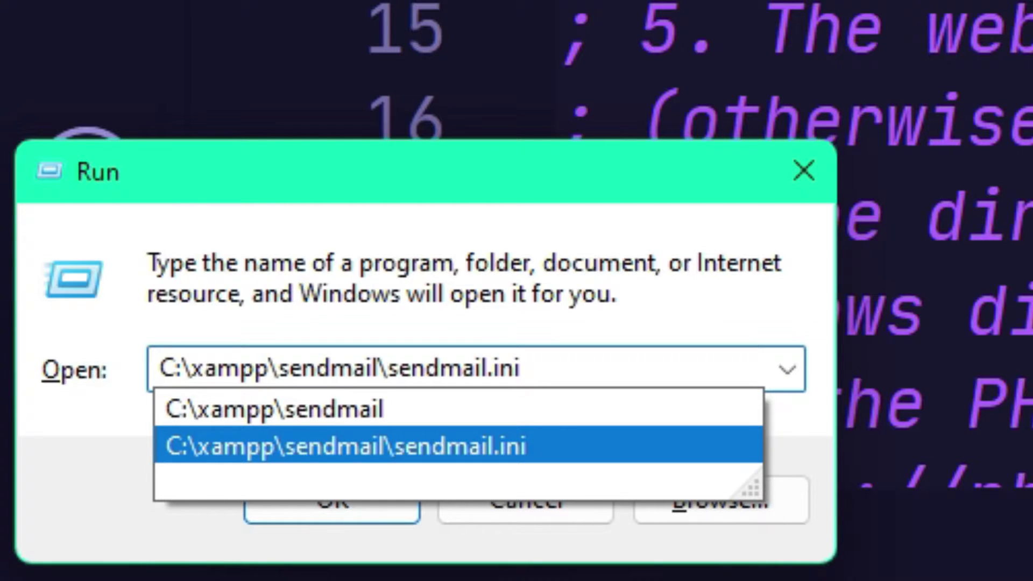
click(334, 509)
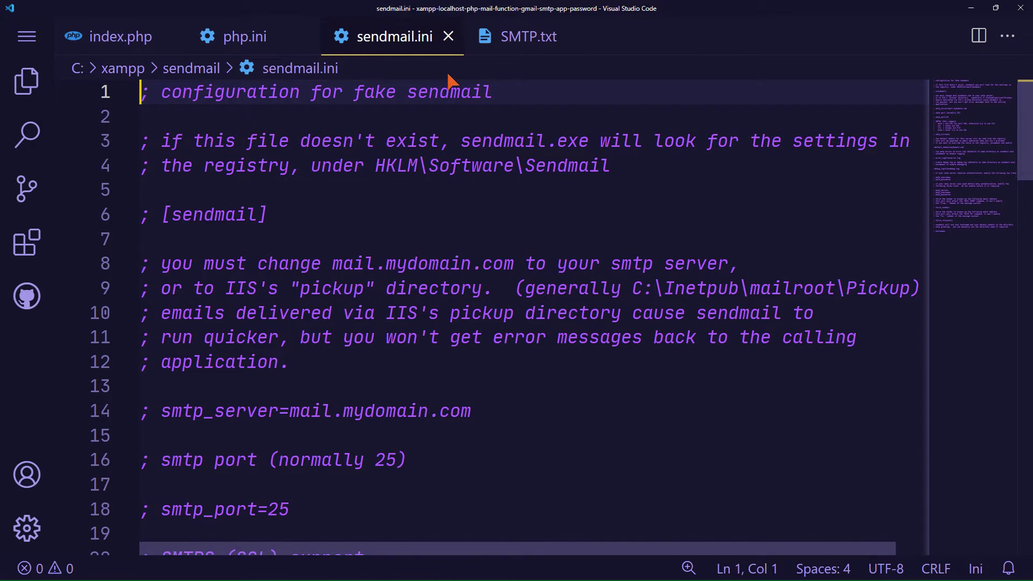
- Locate [mail function] in php.ini and paste the four Gmail SMTP settings copied from SMTP.txt
click(251, 38)
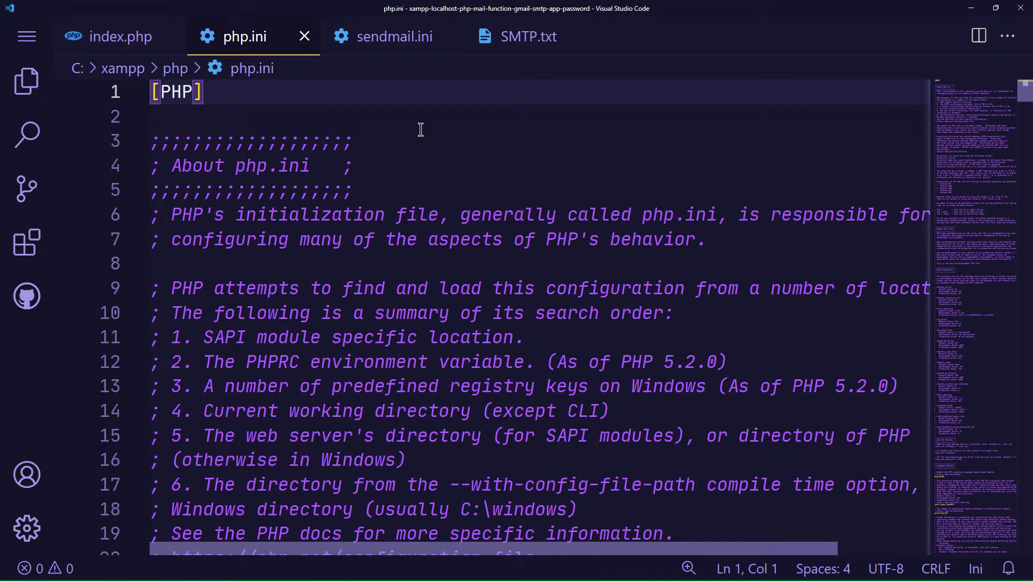
key(ctrl+f)
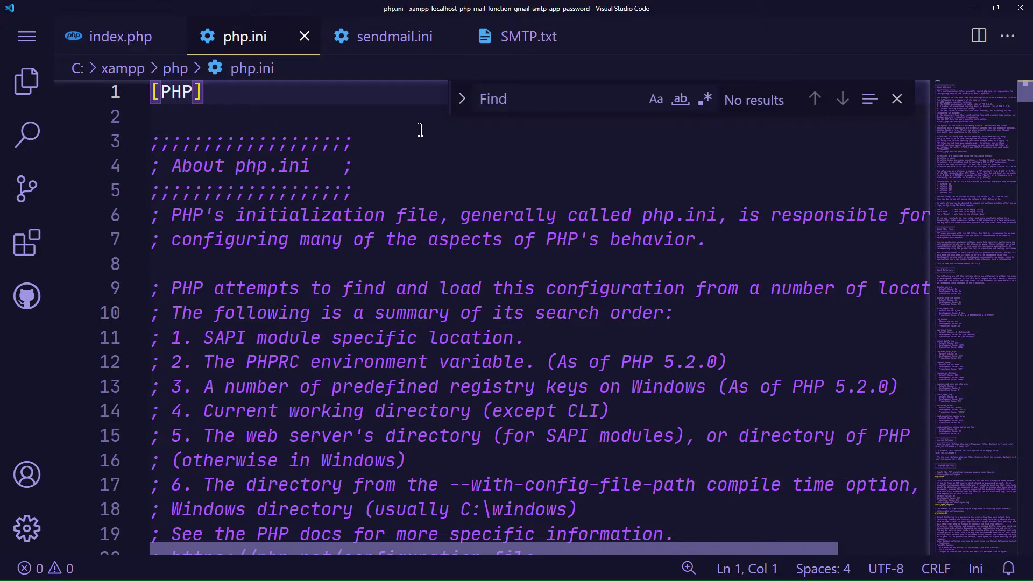
text(mail function)
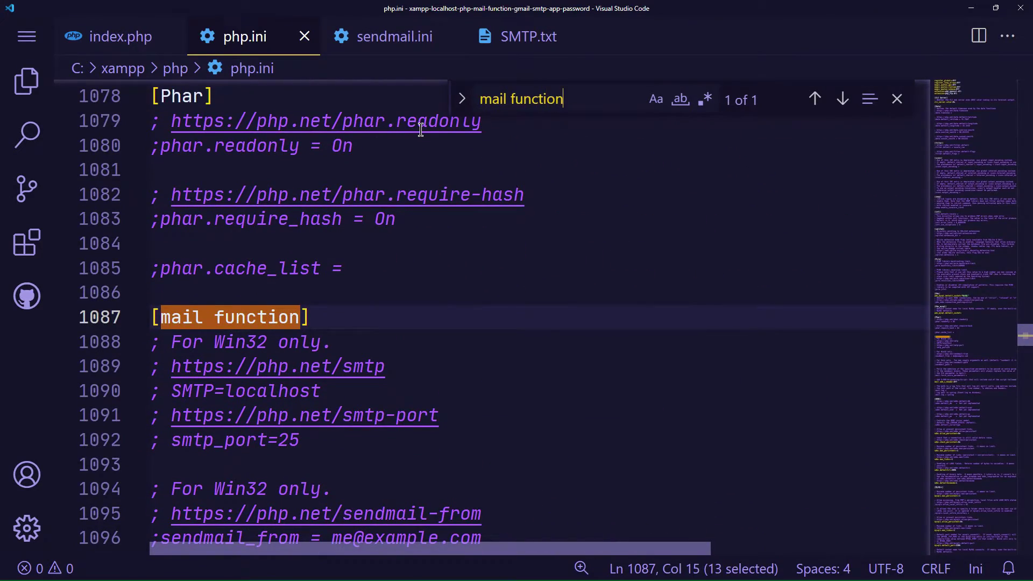
scroll(374, 266, down, 1)
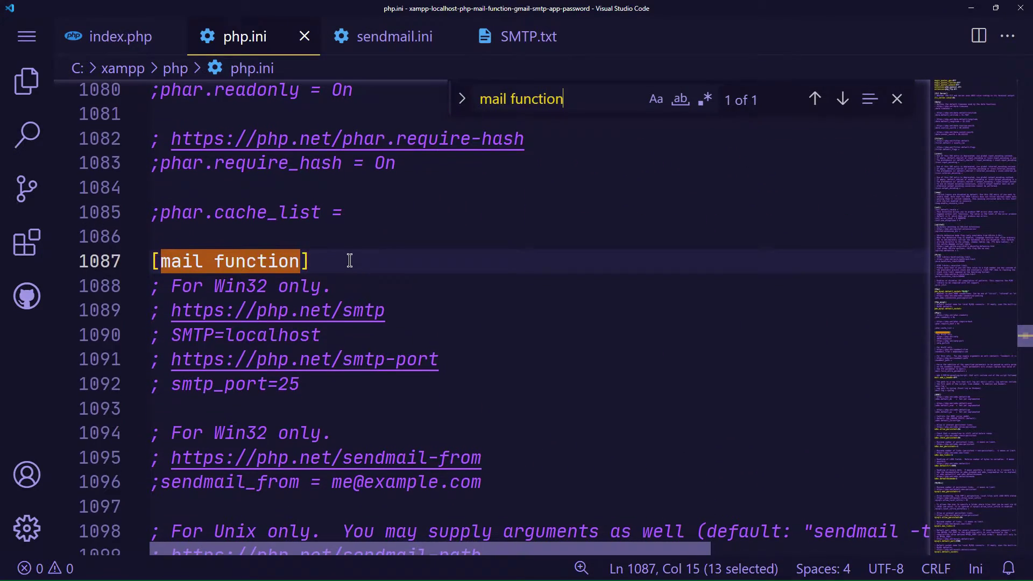
click(374, 263)
scroll(372, 245, down, 1)
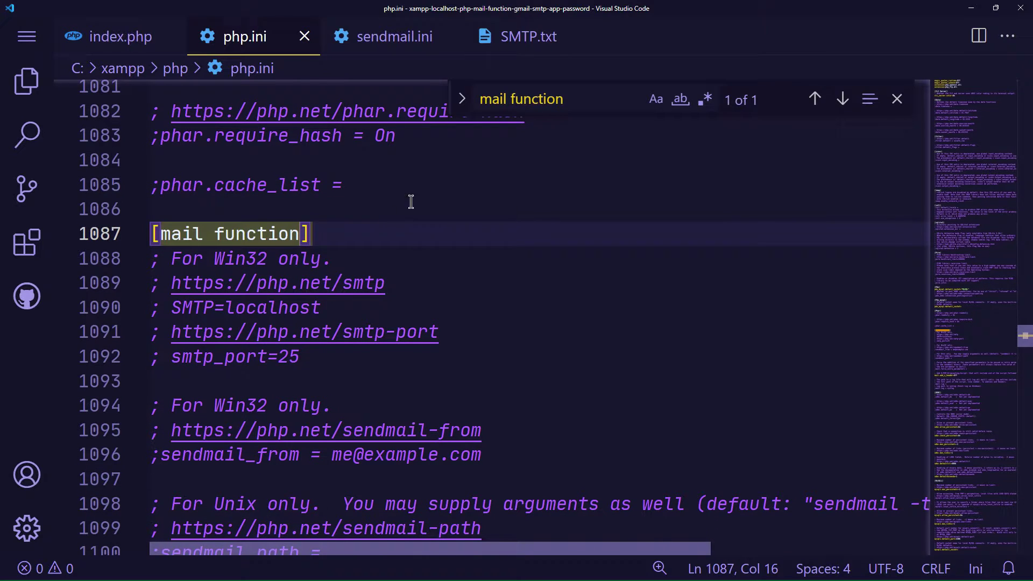
click(520, 47)
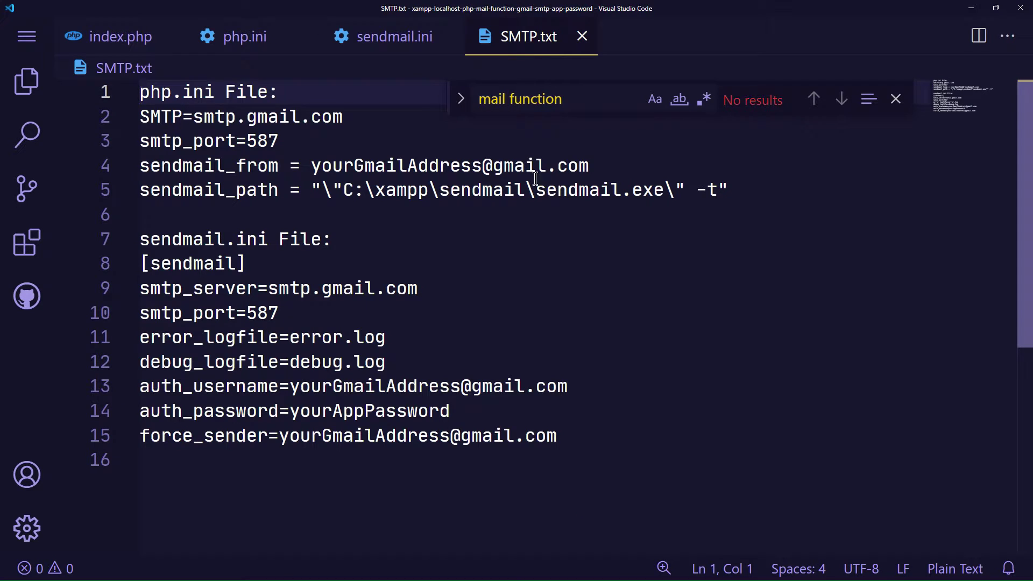
key(Escape)
drag(742, 190, 127, 121)
key(ctrl+c)
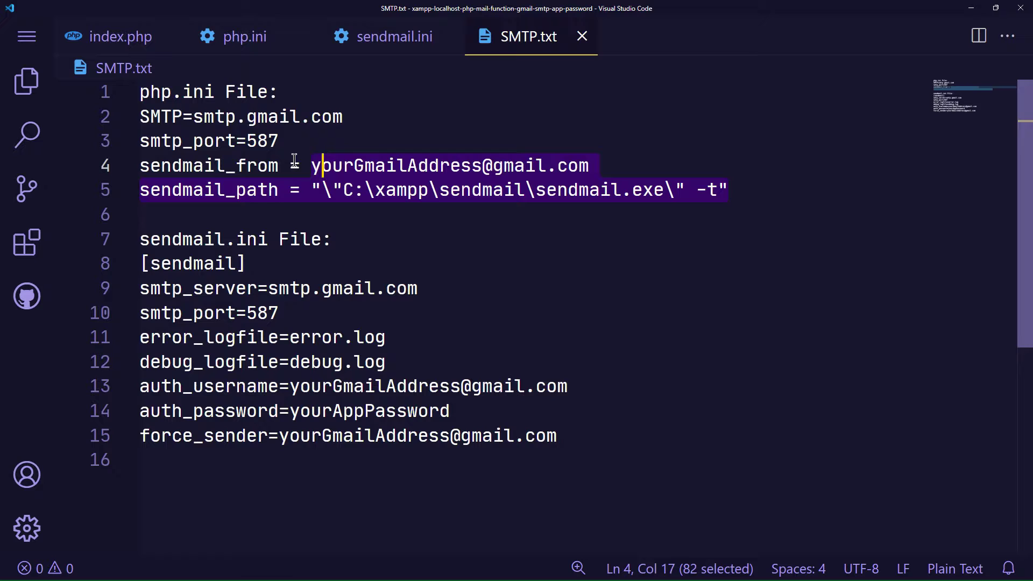
click(252, 44)
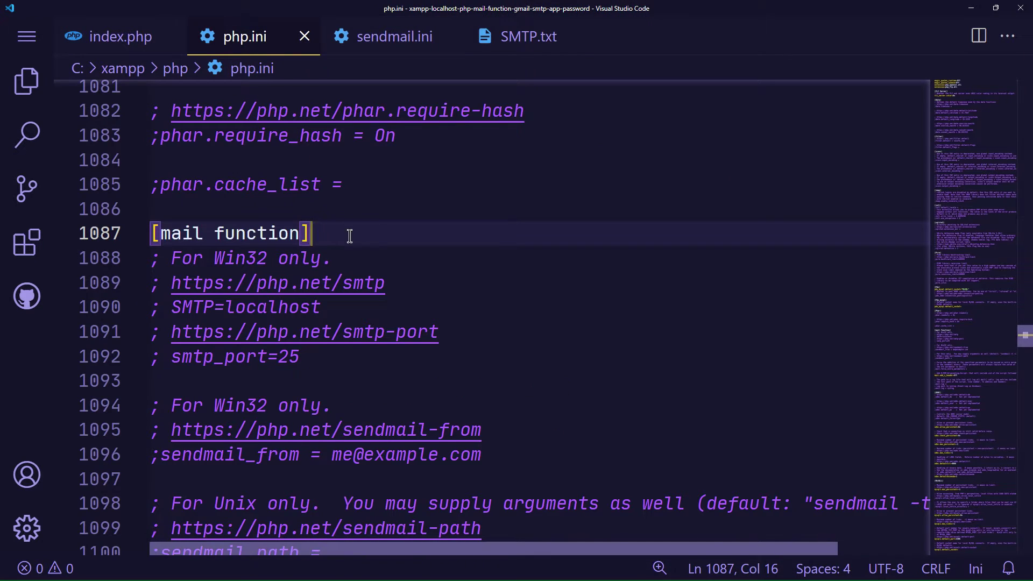
key(Return)
key(ctrl+v)
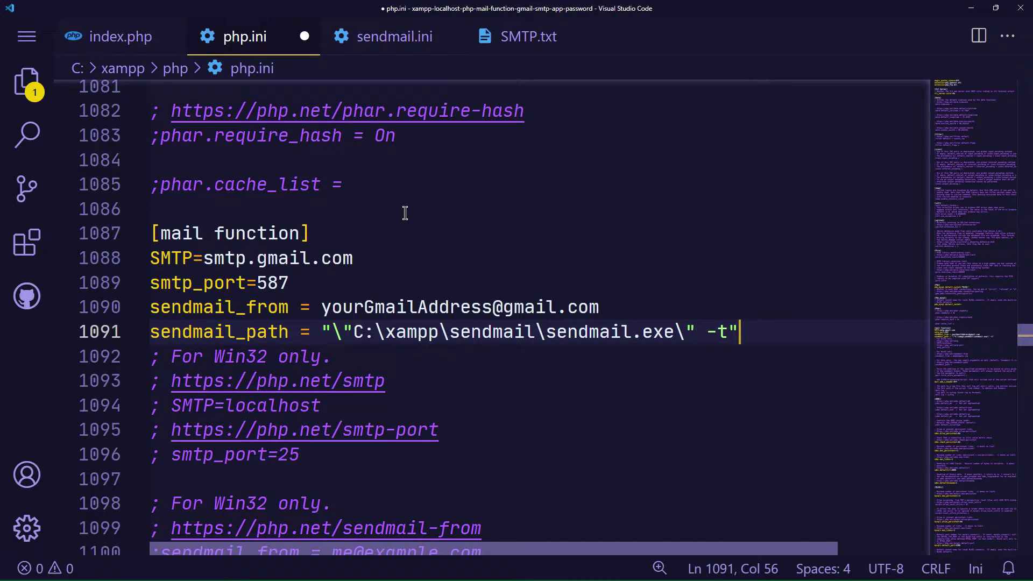
- Replace the placeholder sendmail_from with your own Gmail address and save php.ini
double_click(472, 307)
drag(473, 307, 575, 307)
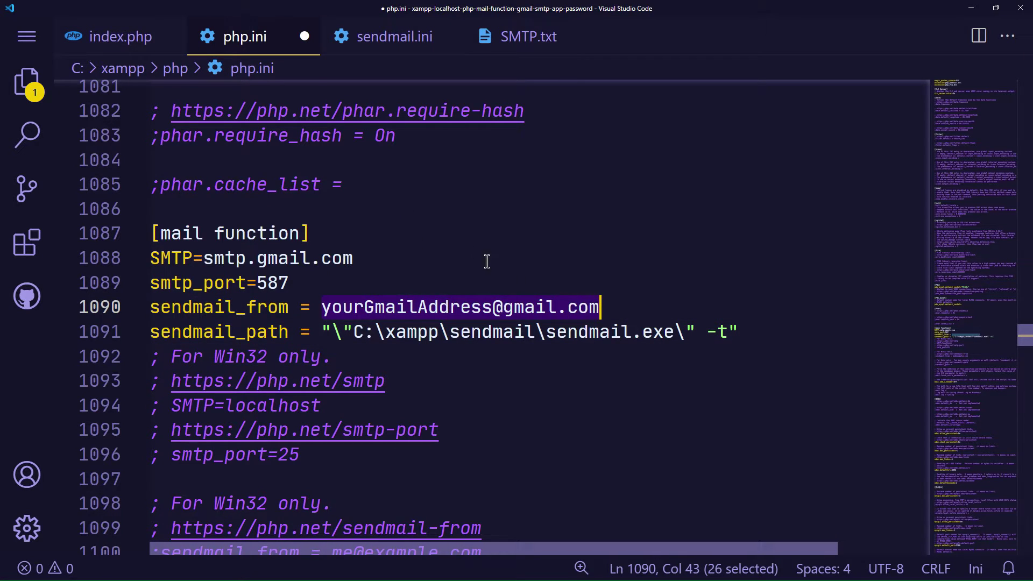
click(493, 307)
key(ctrl+BackSpace)
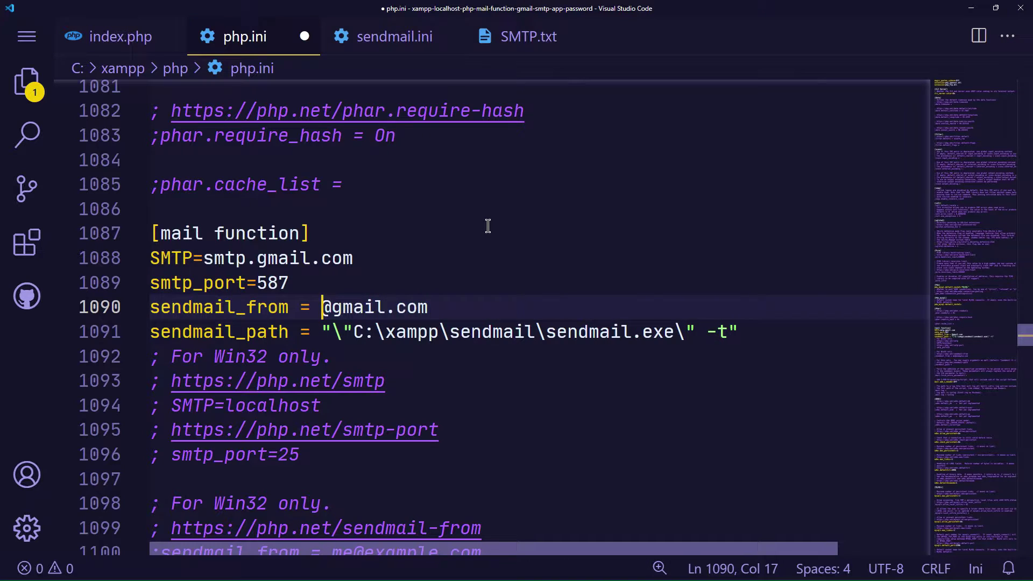
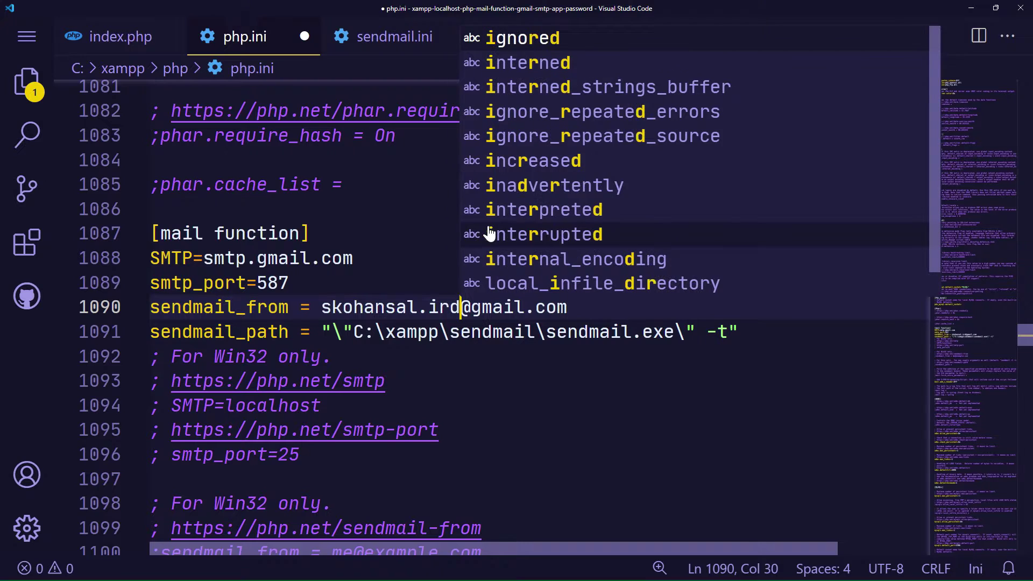
key(Escape)
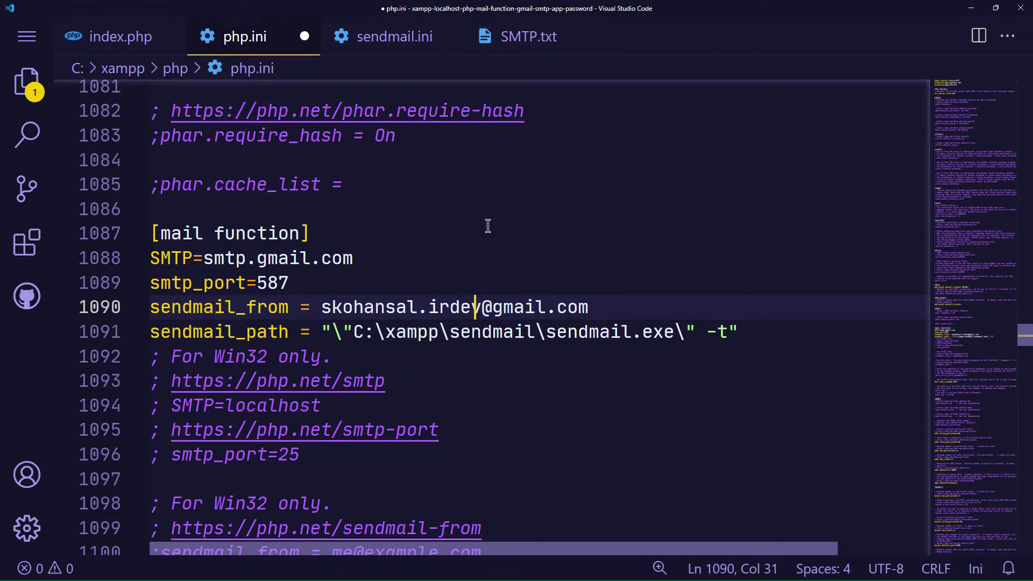
key(Left)
key(Left)
key(Left)
key(Right)
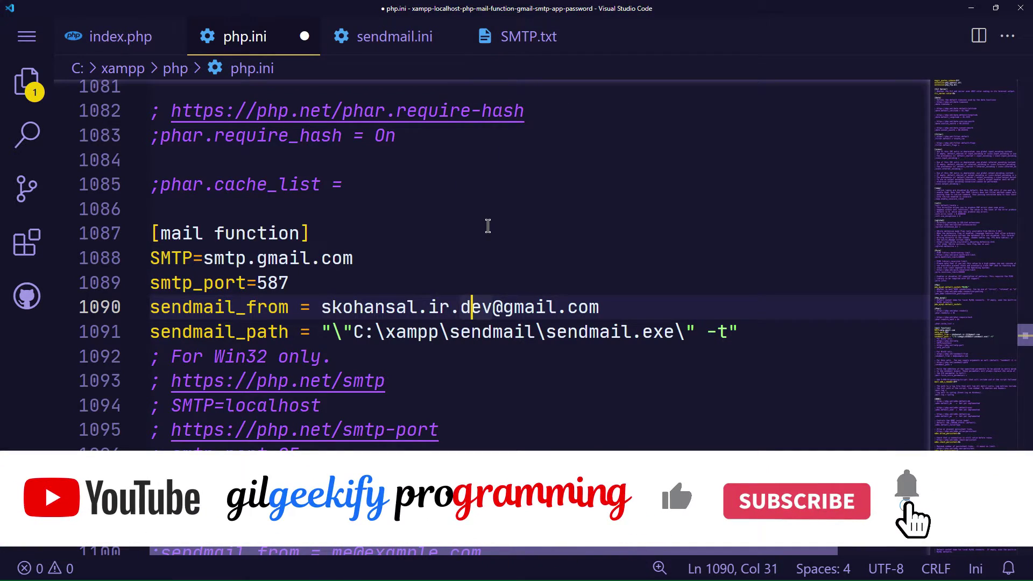
key(Right)
key(Right)
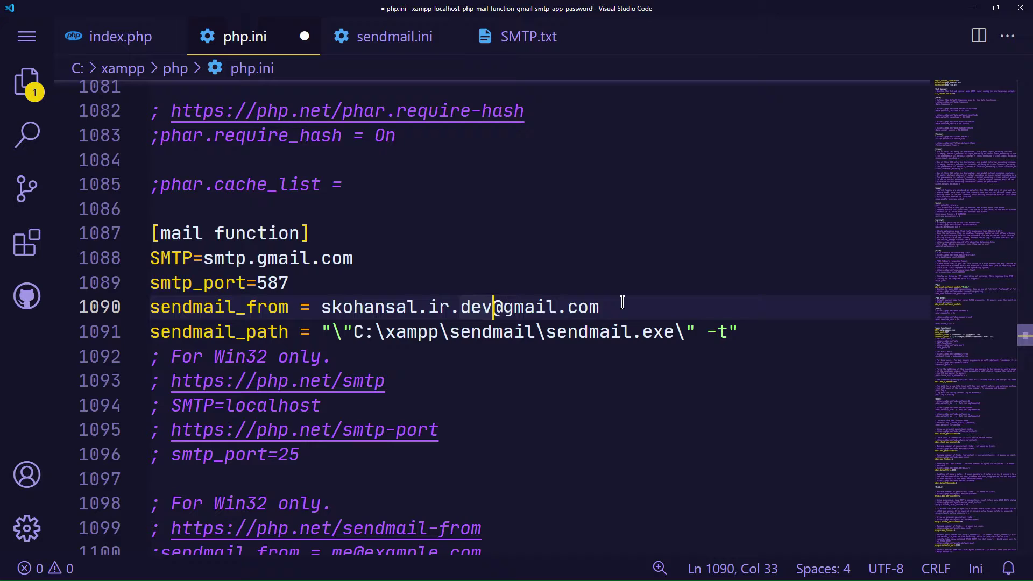
click(622, 304)
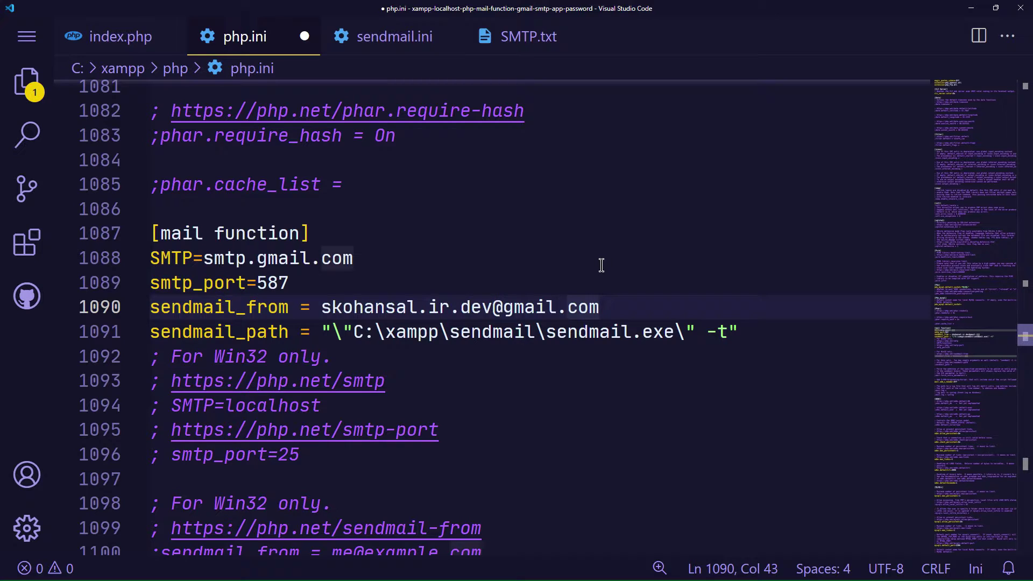
key(ctrl+s)
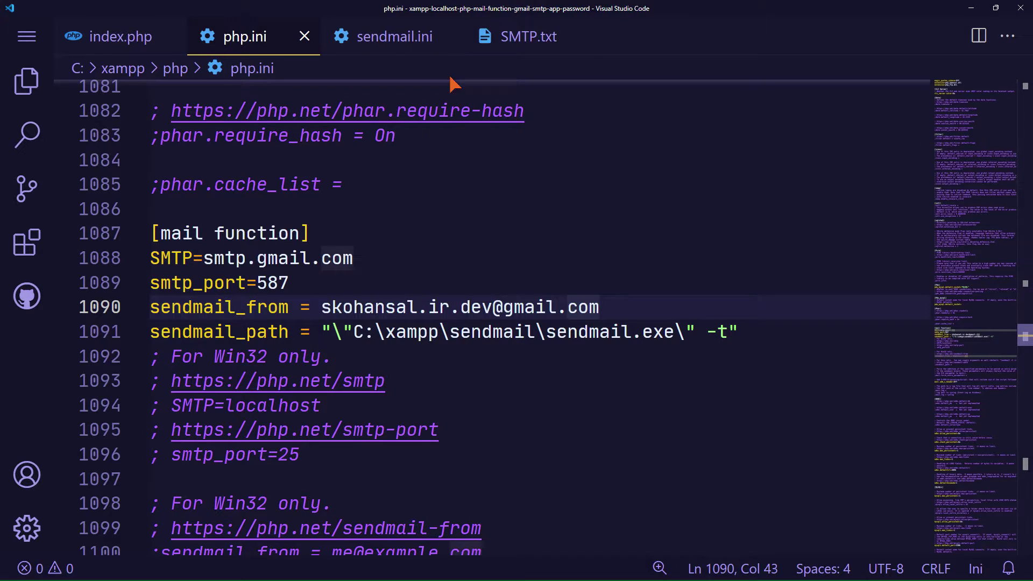
- Clear the default contents of sendmail.ini
click(388, 37)
click(493, 240)
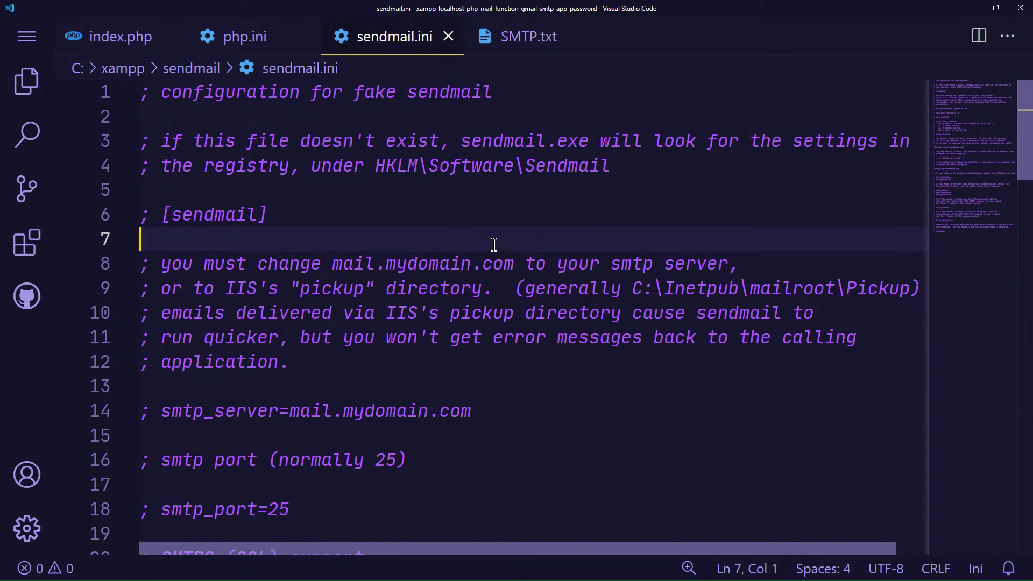
key(ctrl+a)
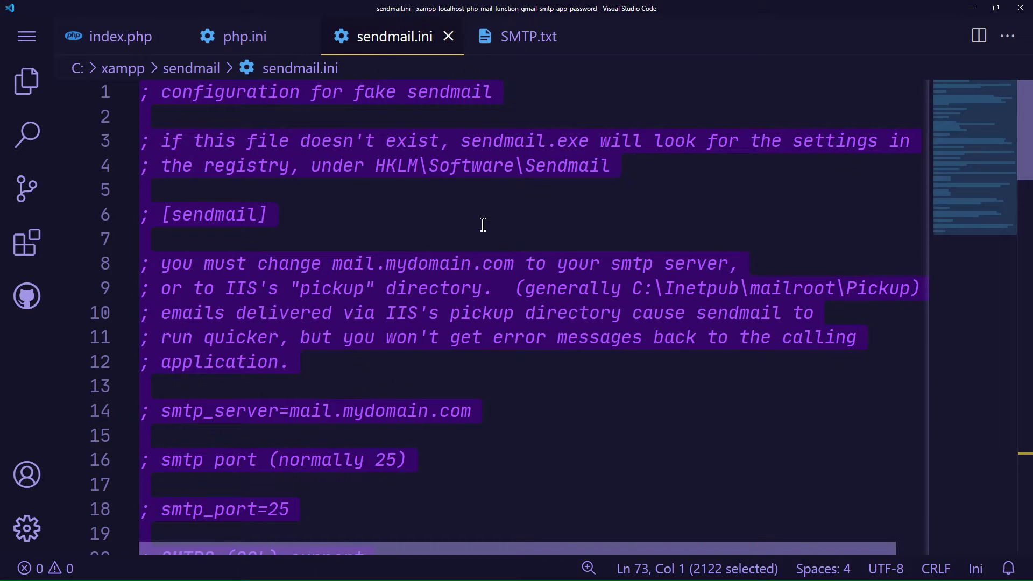
key(Delete)
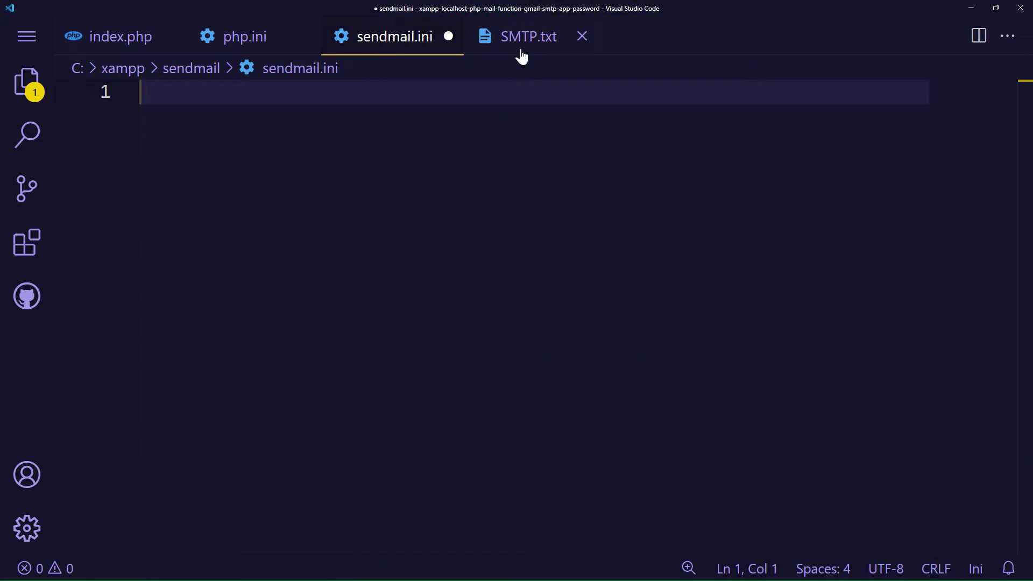
- Paste the [sendmail] block through force_sender from SMTP.txt into sendmail.ini
click(519, 50)
drag(559, 436, 129, 300)
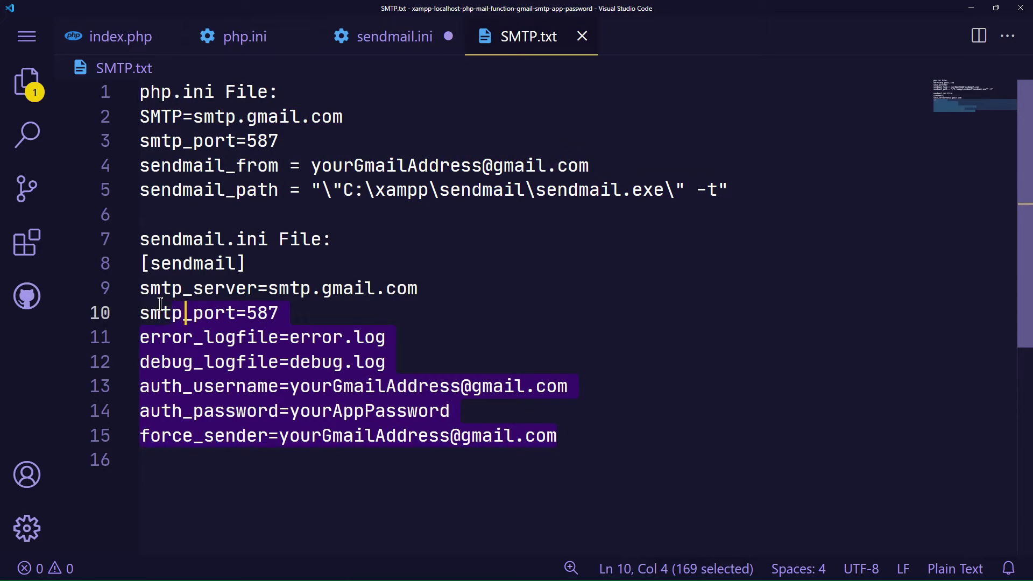
drag(566, 437, 119, 258)
key(ctrl+c)
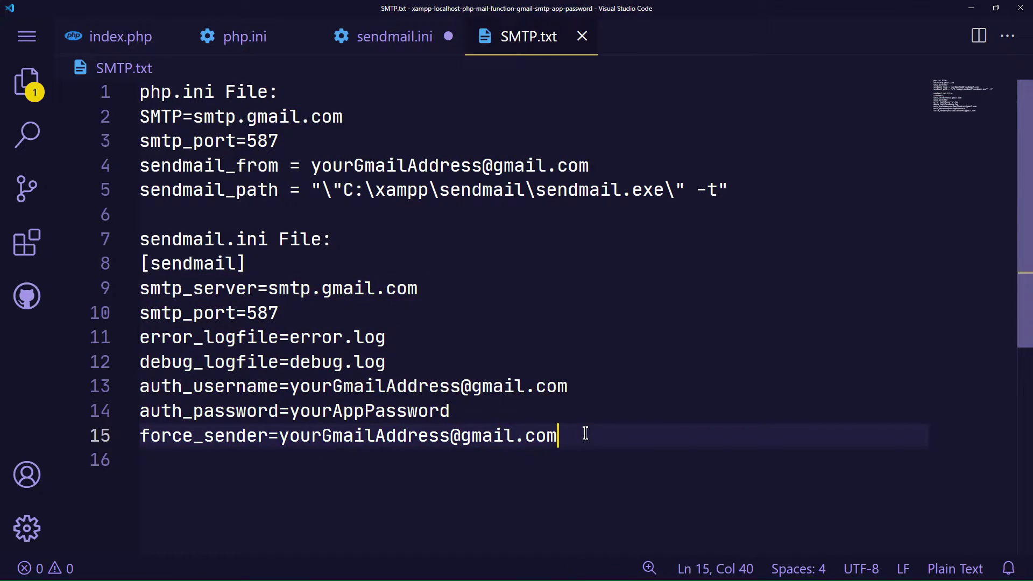
click(406, 47)
key(ctrl+v)
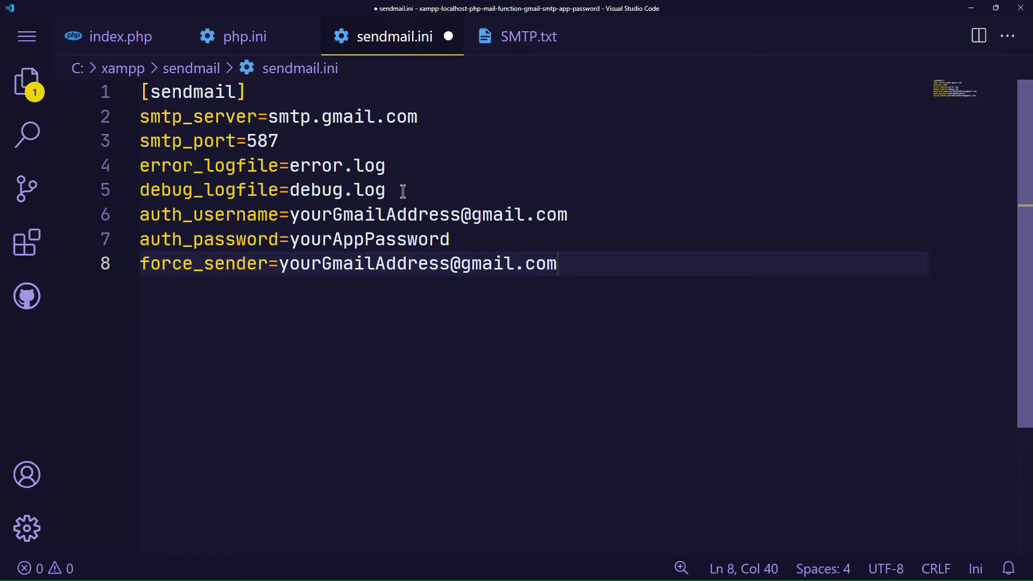
- Copy the Gmail address from php.ini and set it as auth_username in sendmail.ini
click(268, 42)
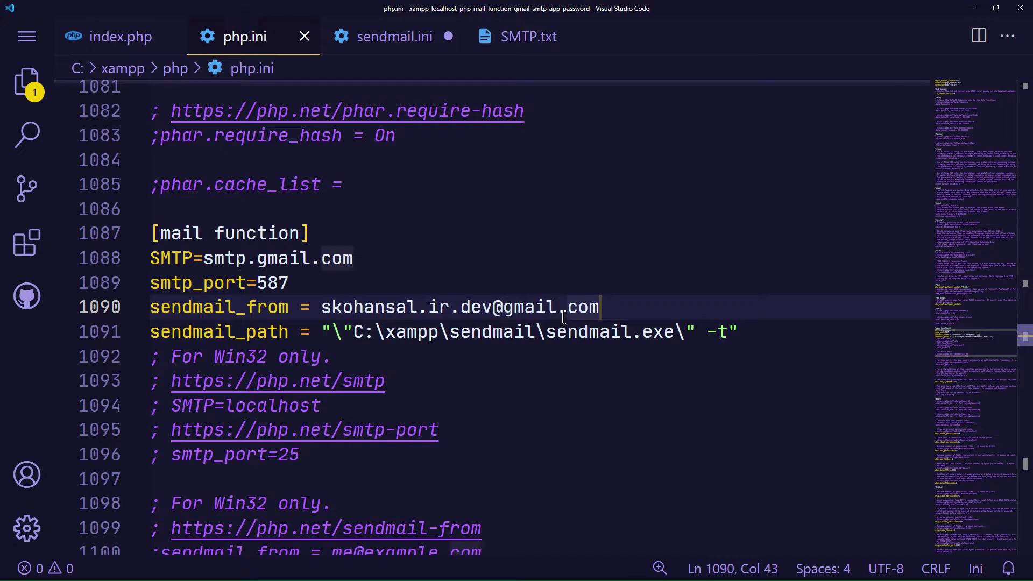
double_click(584, 307)
drag(584, 315, 324, 308)
key(ctrl+c)
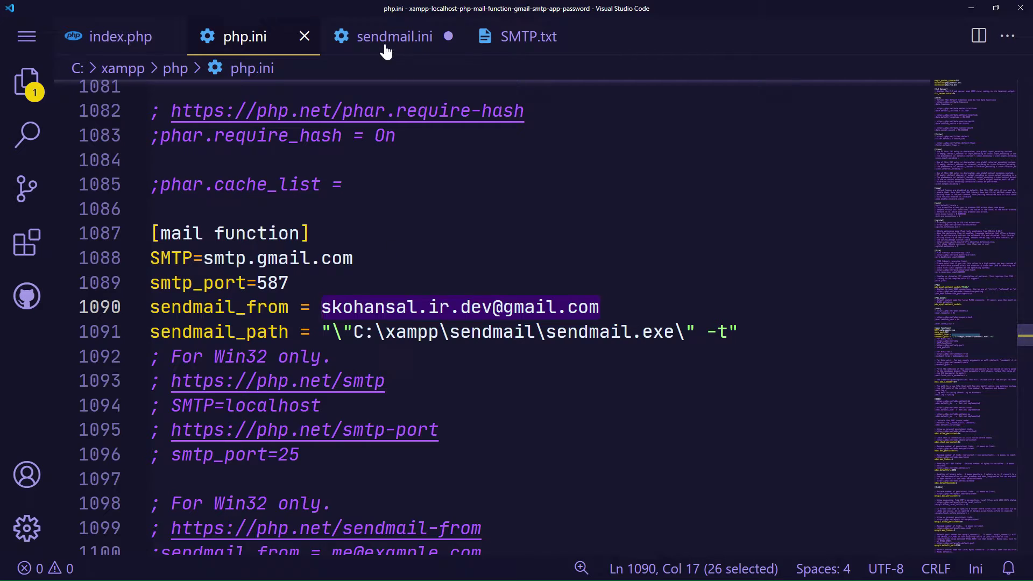
click(347, 41)
click(546, 216)
drag(567, 217, 290, 215)
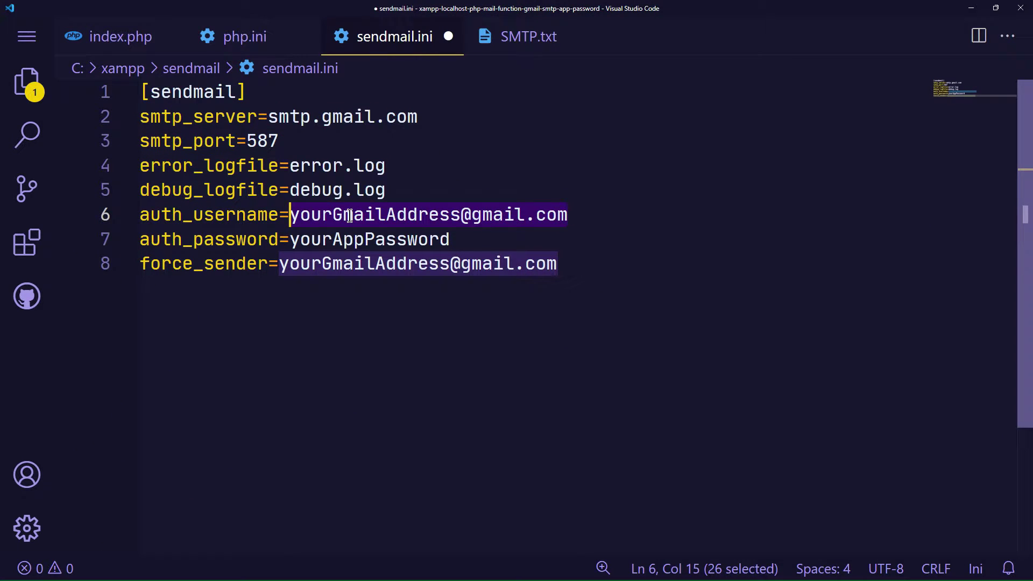
key(ctrl+v)
- Set force_sender to the Gmail address and select the yourAppPassword placeholder
double_click(556, 264)
drag(556, 264, 279, 264)
key(ctrl+v)
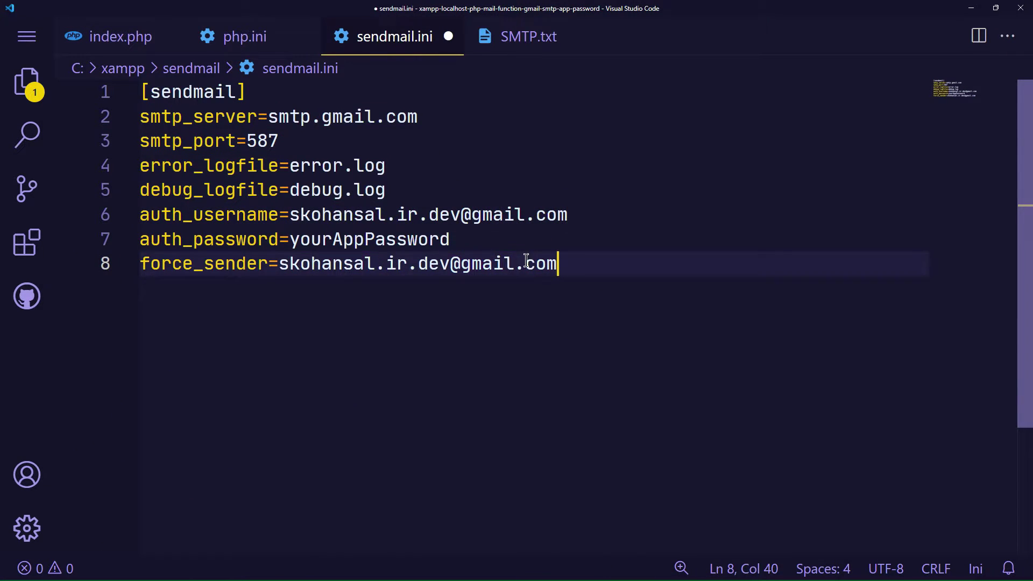
drag(459, 239, 289, 240)
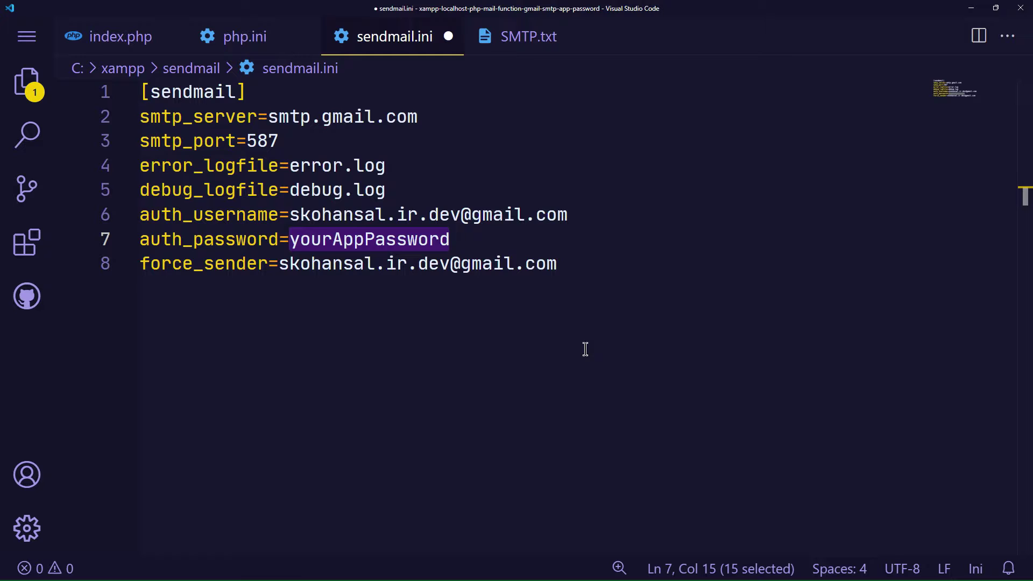
key(super)
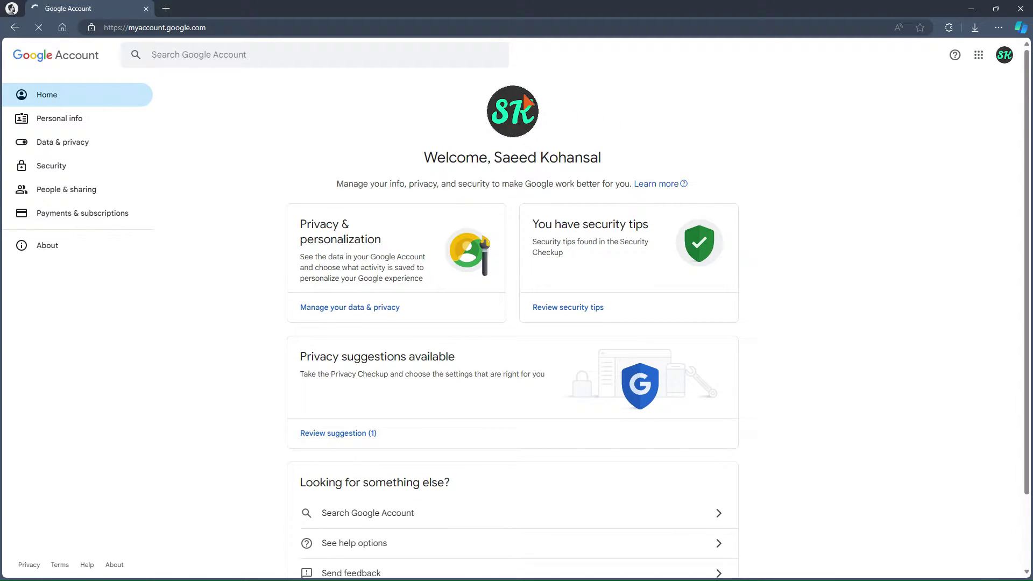
- Find App passwords in Google Account and create one named 'XAMPP localhost'
click(444, 57)
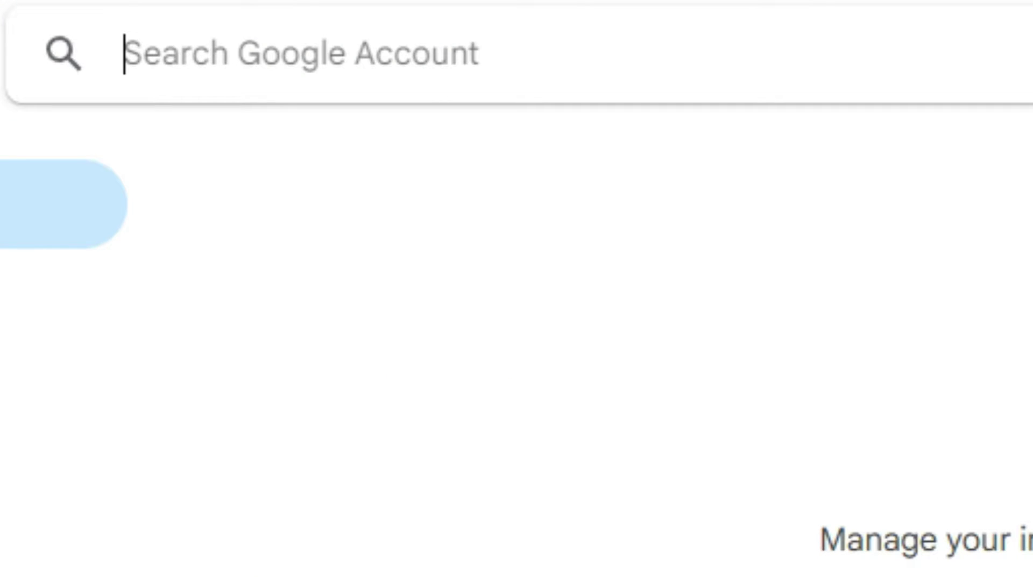
text(app password)
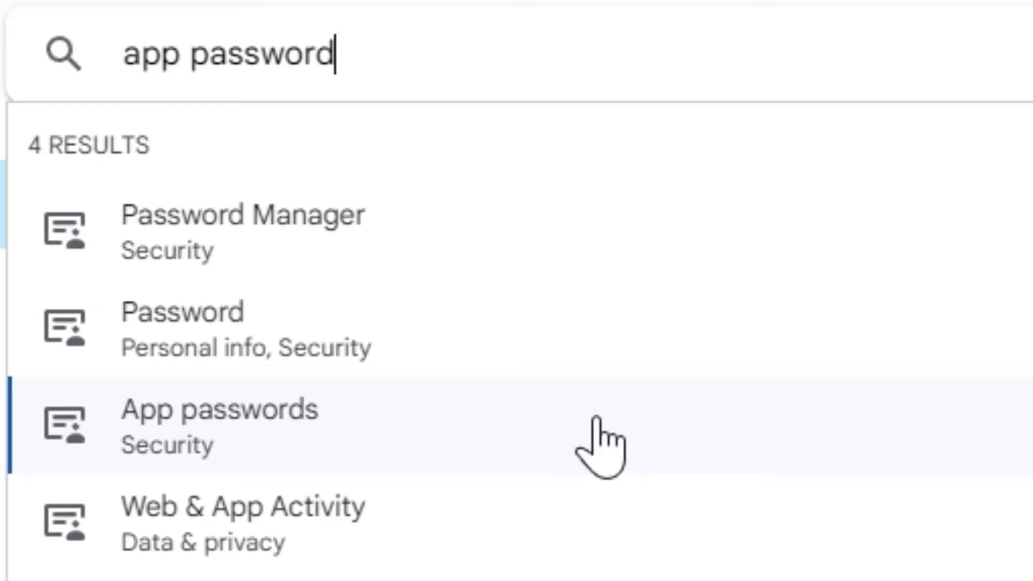
click(388, 444)
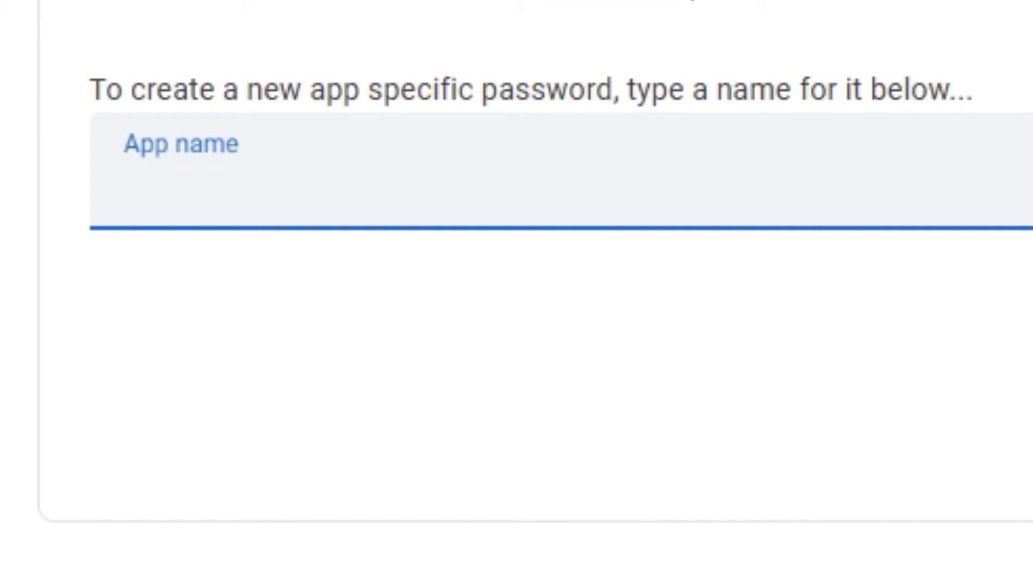
text(XAMPP )
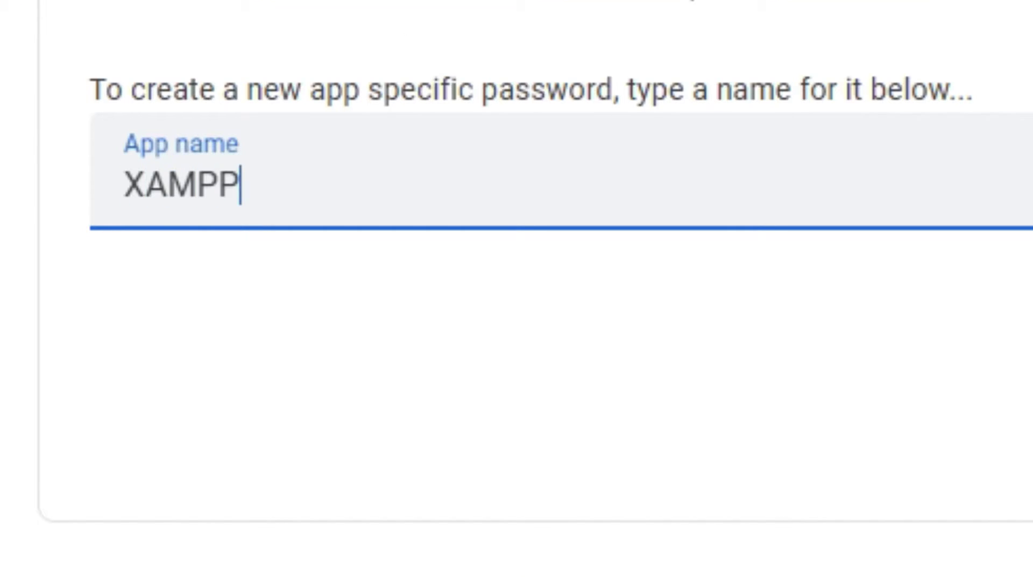
text(localho)
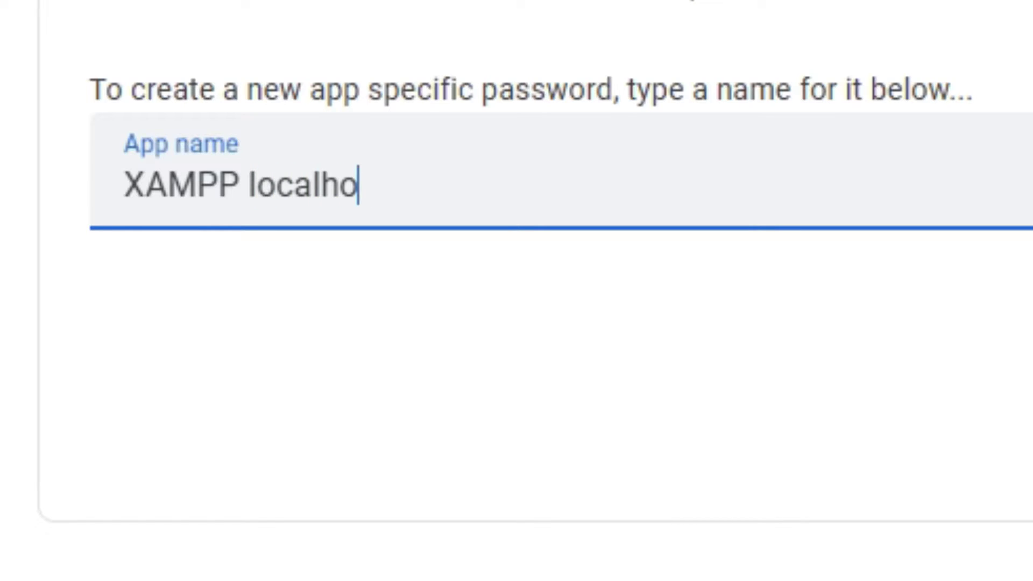
text(t)
key(BackSpace)
text(st)
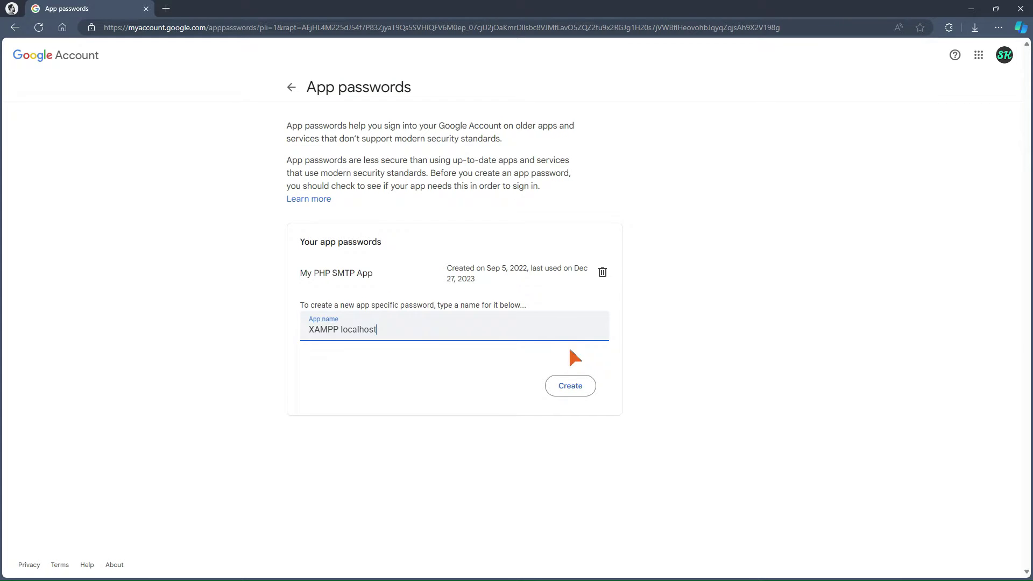
click(572, 386)
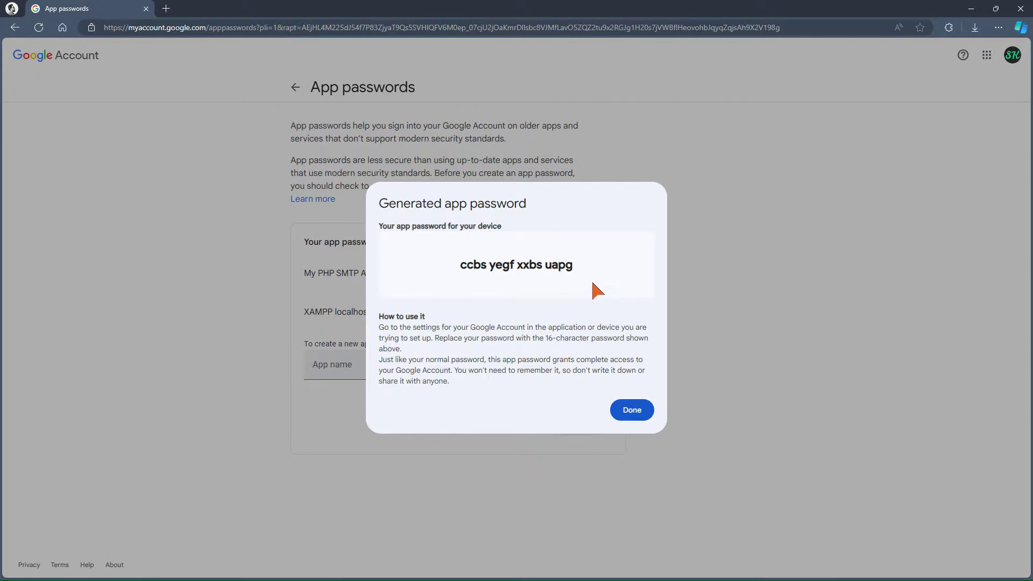
- Copy the generated 16-character app password
drag(591, 278, 457, 274)
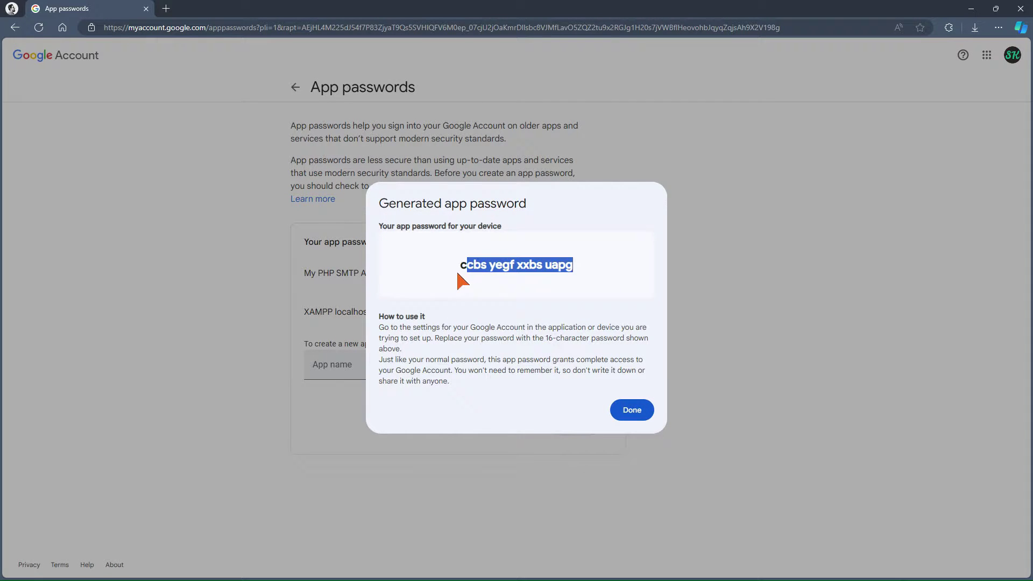
right_click(498, 260)
click(541, 273)
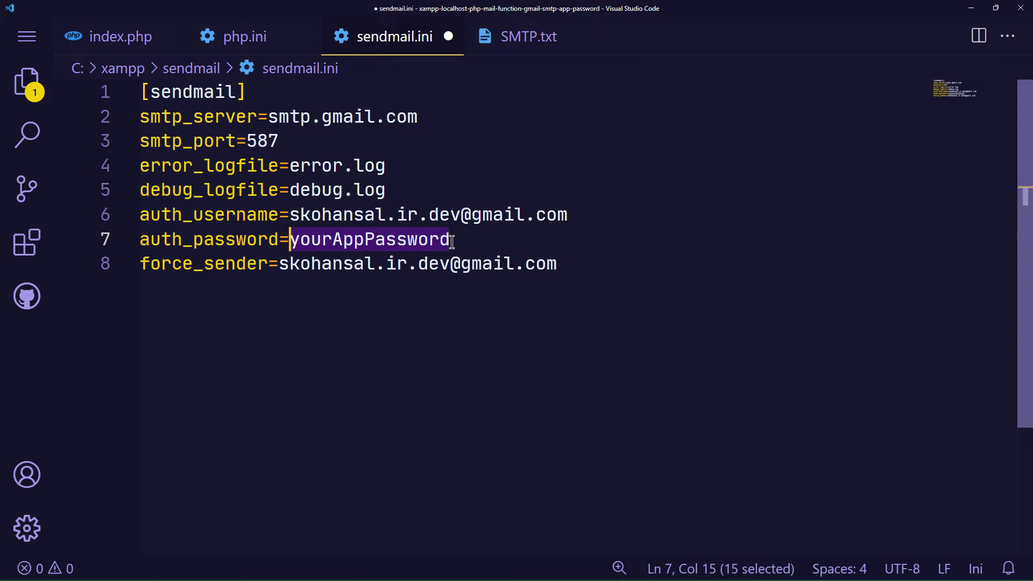
- Paste the app password as auth_password in sendmail.ini and save
key(ctrl+v)
key(ctrl+s)
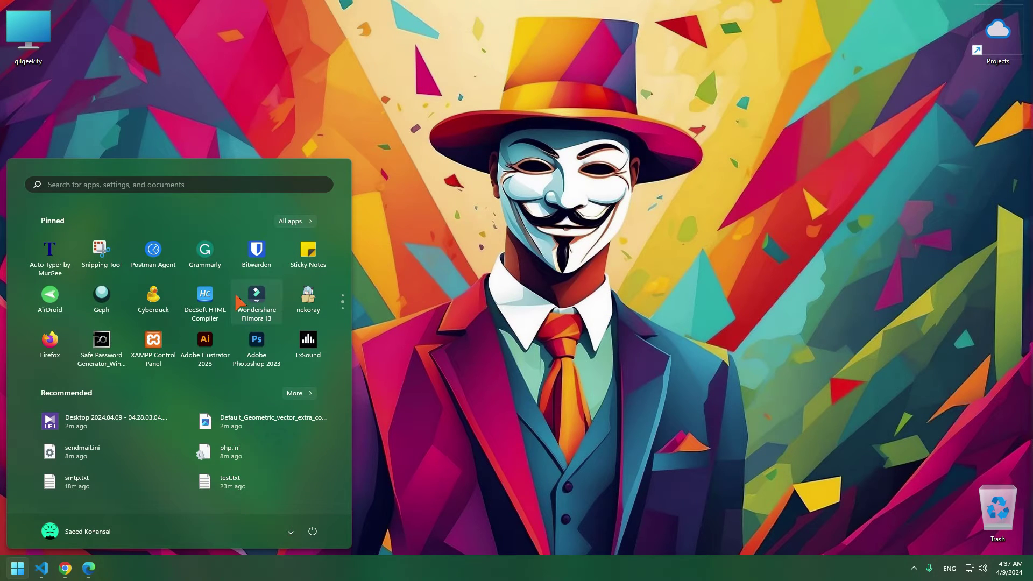
- Stop and restart Apache in the XAMPP Control Panel, then return to the browser
click(914, 569)
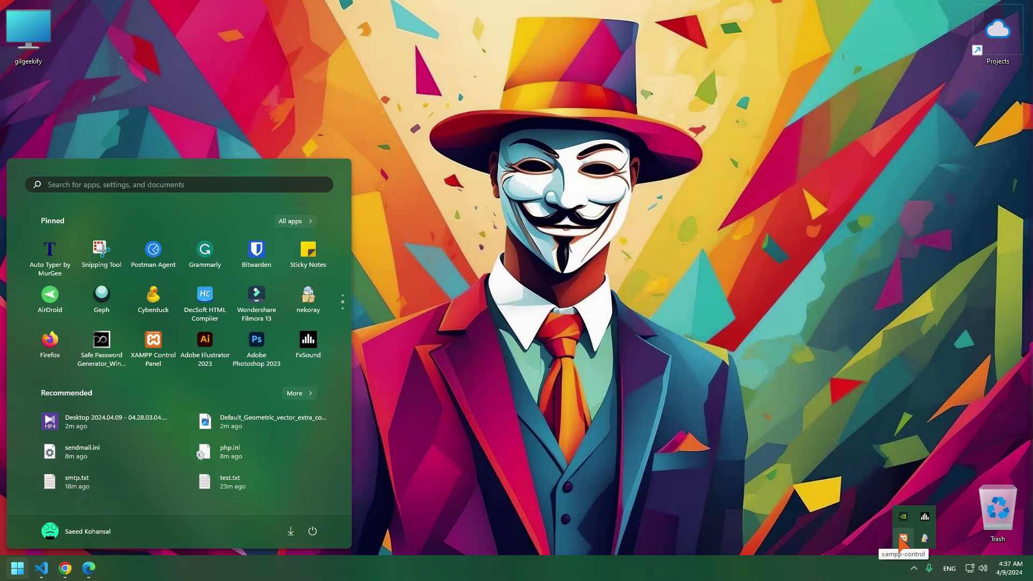
click(902, 540)
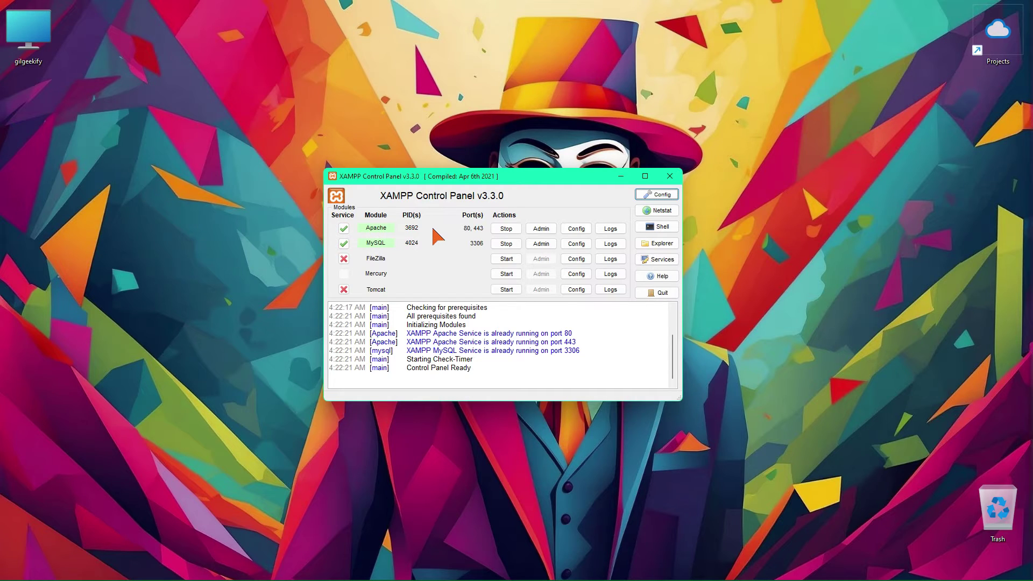
click(506, 230)
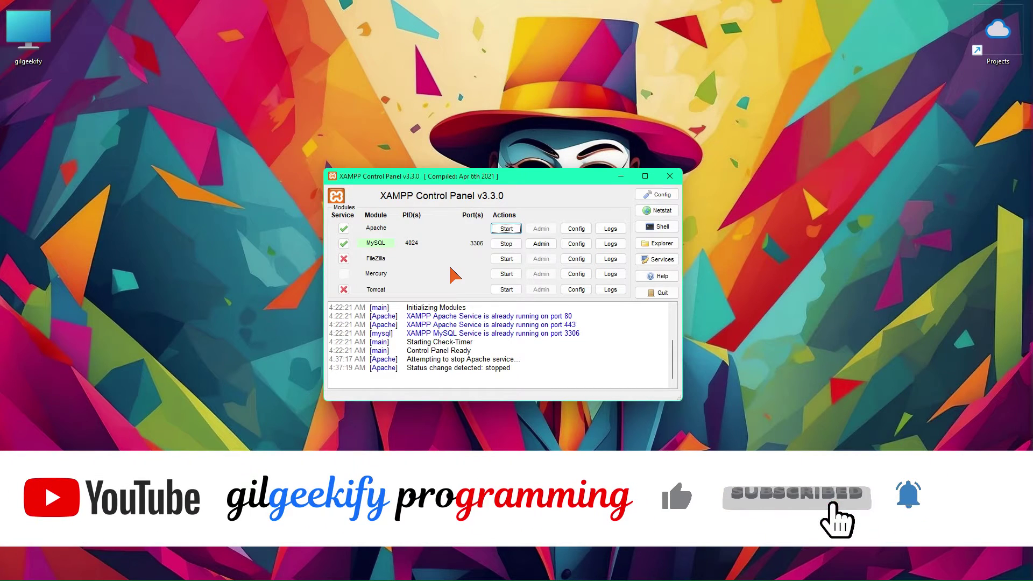
click(506, 229)
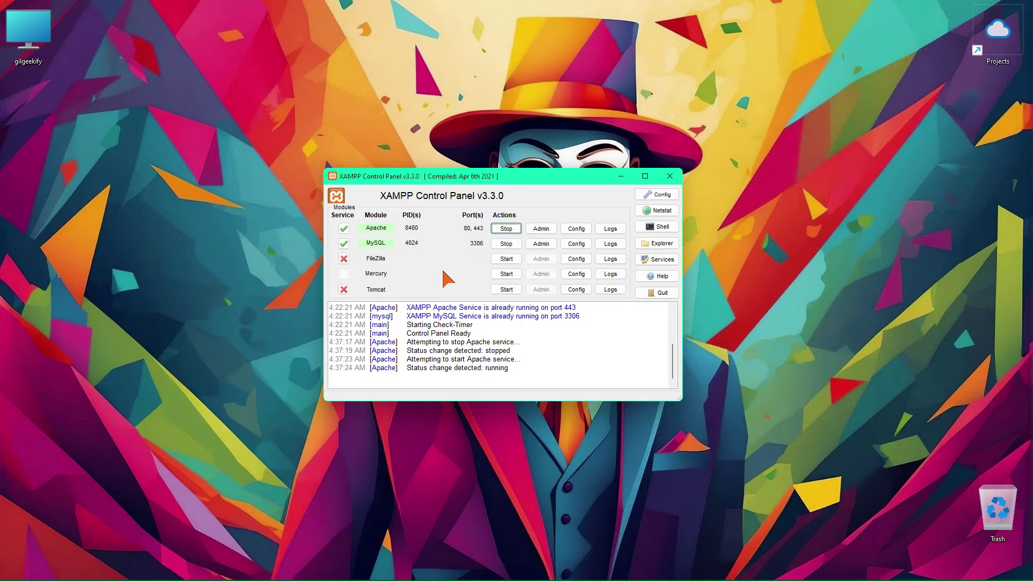
click(669, 176)
key(alt+Tab)
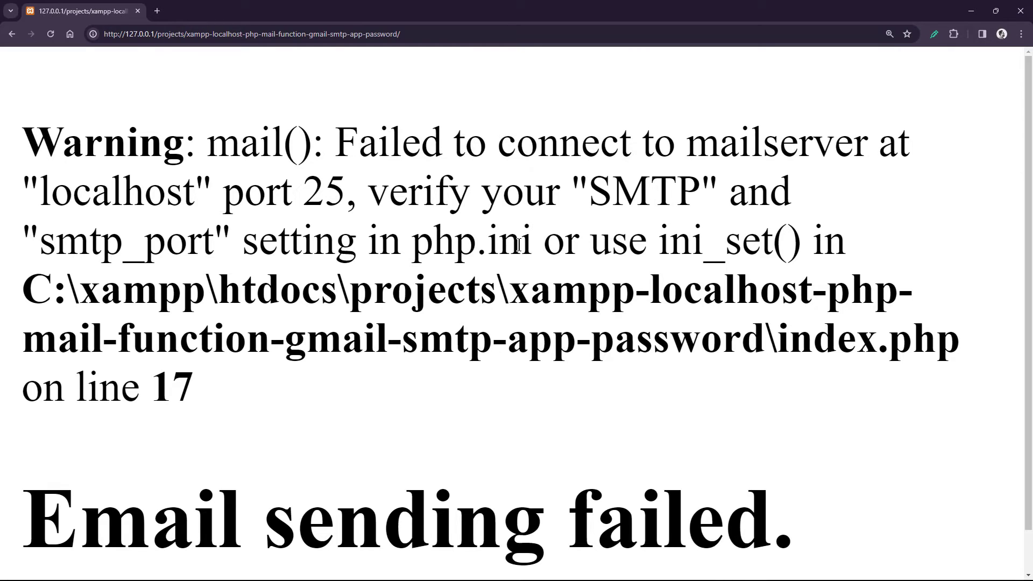
- Reload the mail test page and highlight the 'Email sent successfully!' heading
key(ctrl+minus)
key(ctrl+minus)
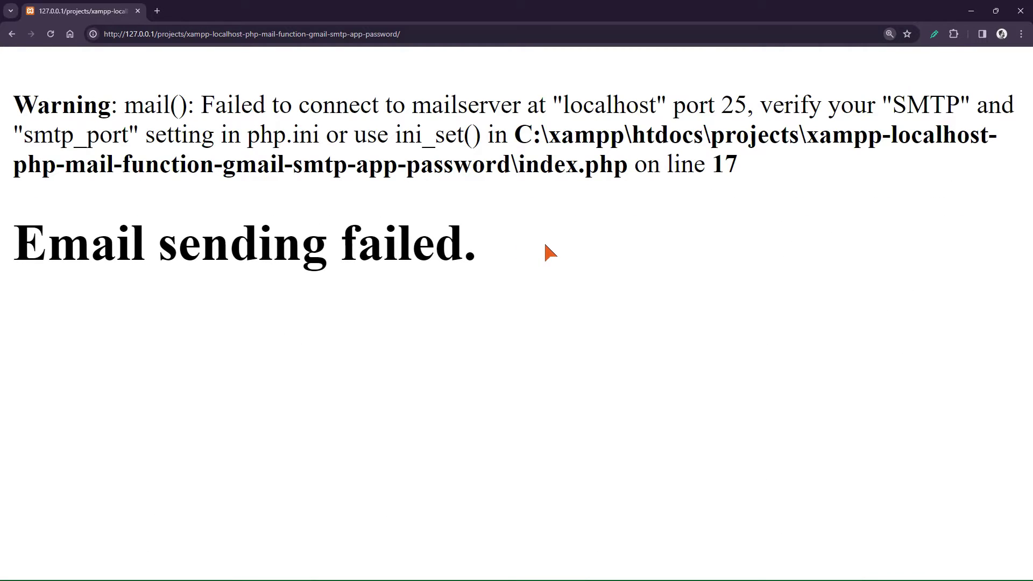
key(F5)
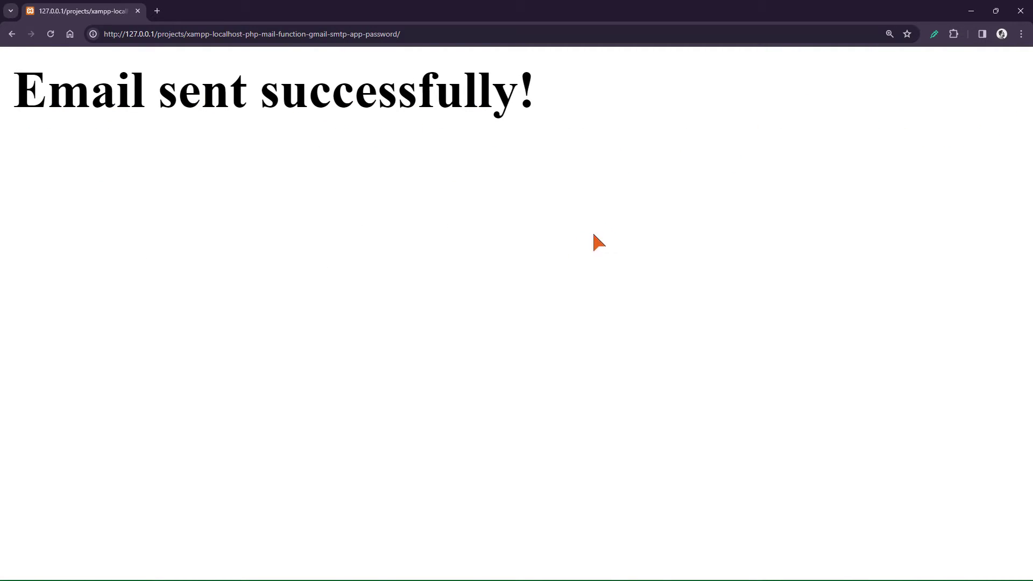
drag(595, 243, 2, 113)
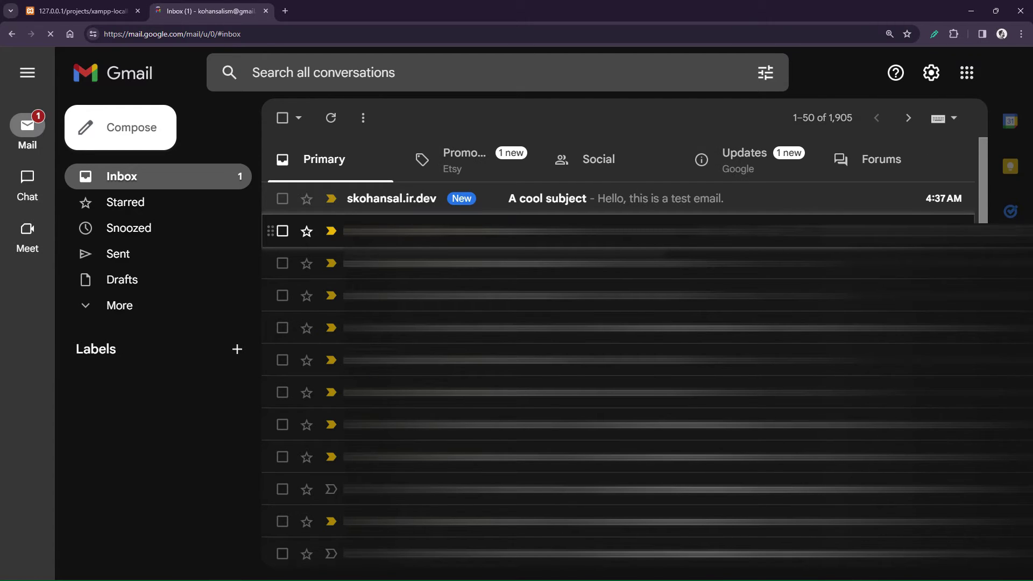
mouse_move(557, 199)
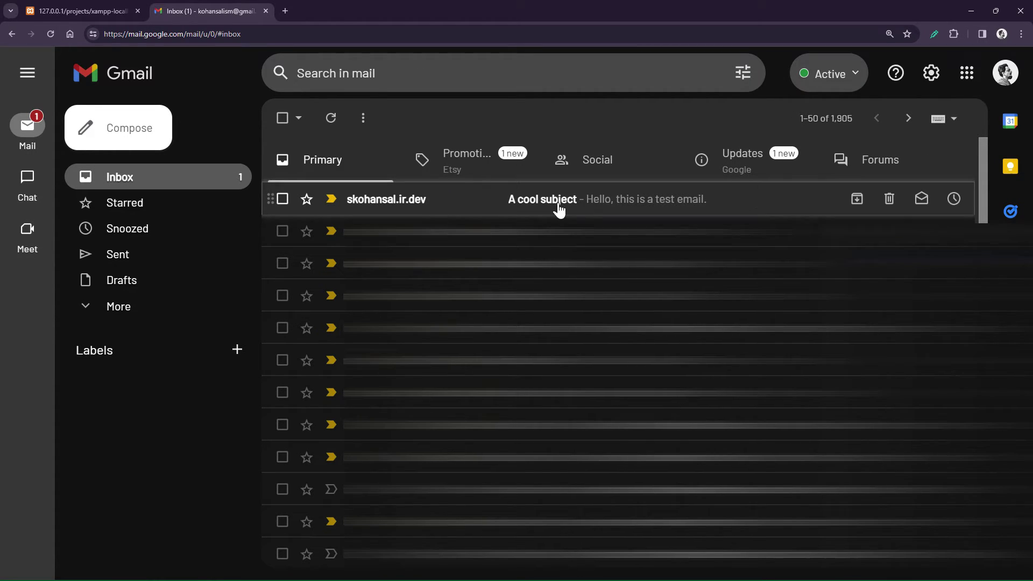
- View the 'A cool subject' email and its sender/recipient details, then return to the inbox
click(460, 209)
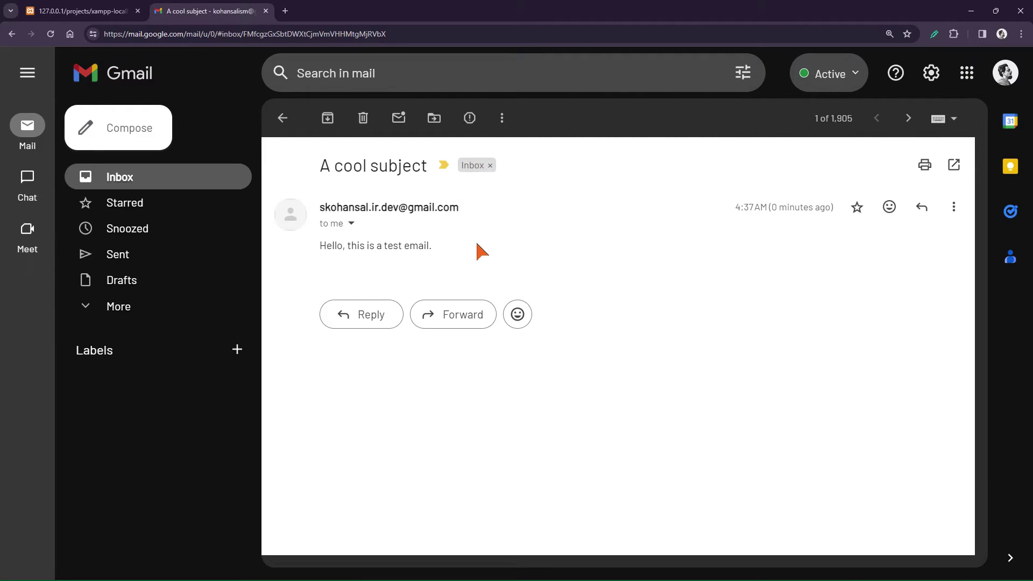
click(351, 225)
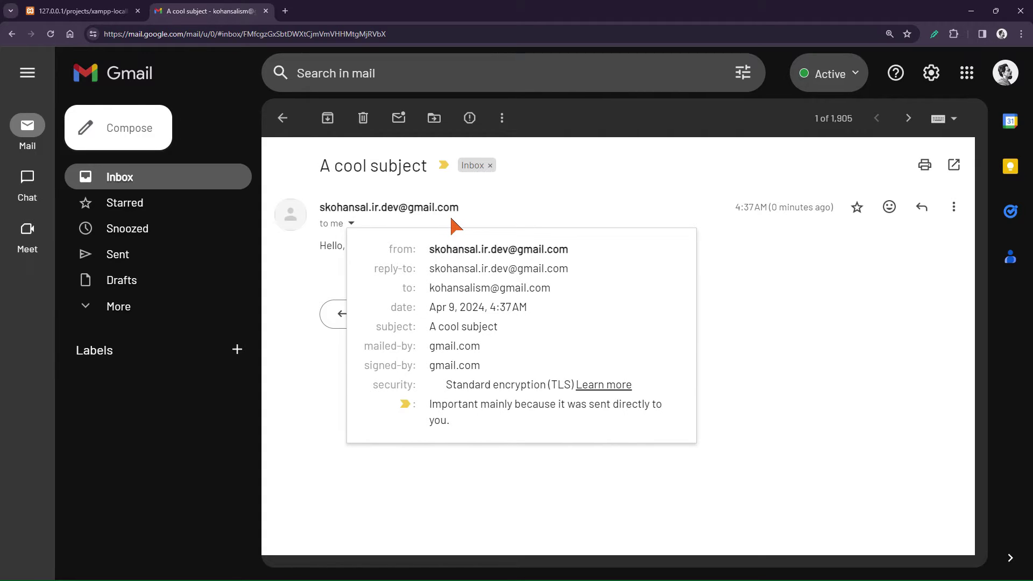
click(352, 225)
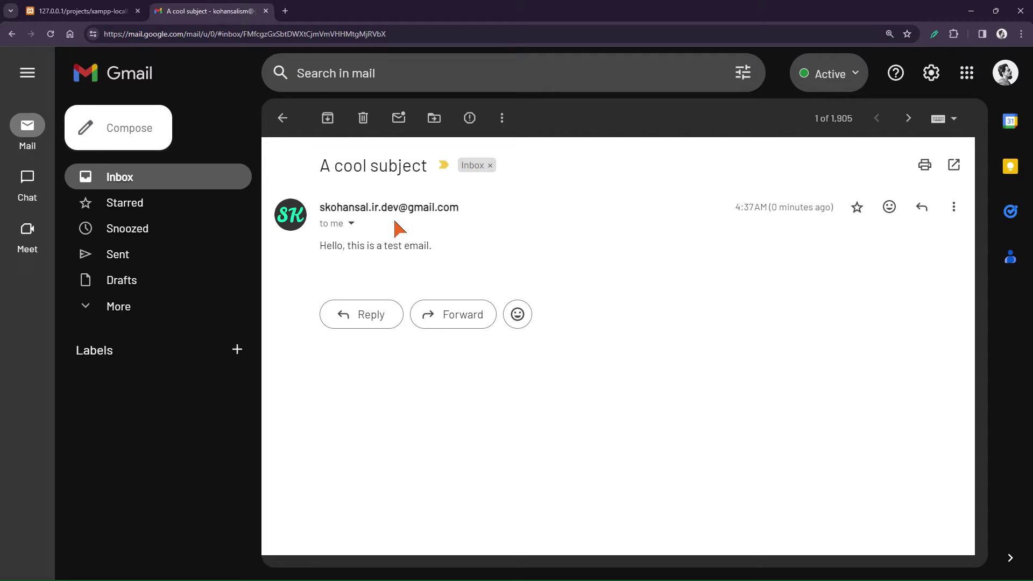
click(283, 118)
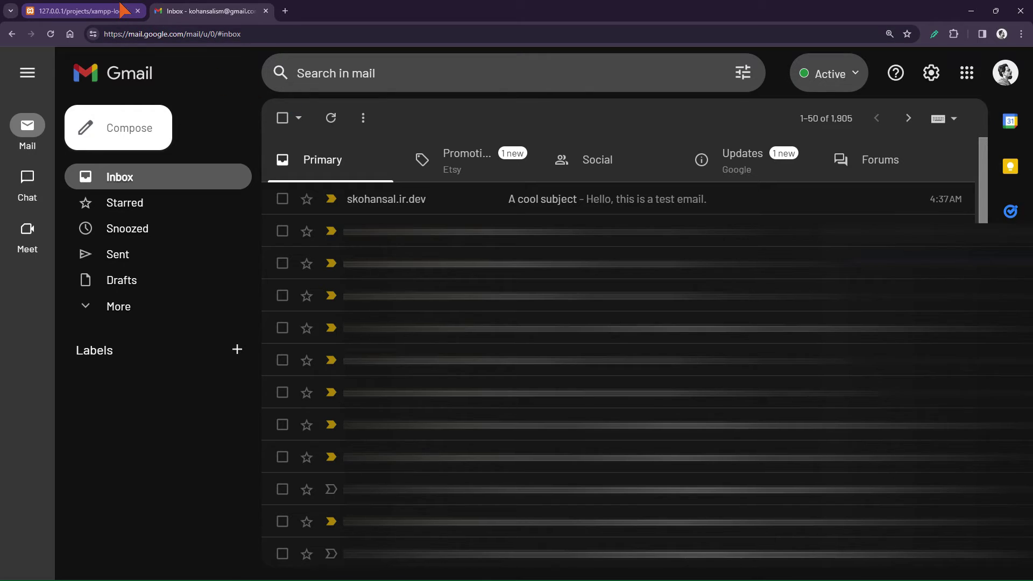
- In index.php, select the existing subject 'A cool subject' on line 6 for replacement
click(123, 10)
key(alt+Tab)
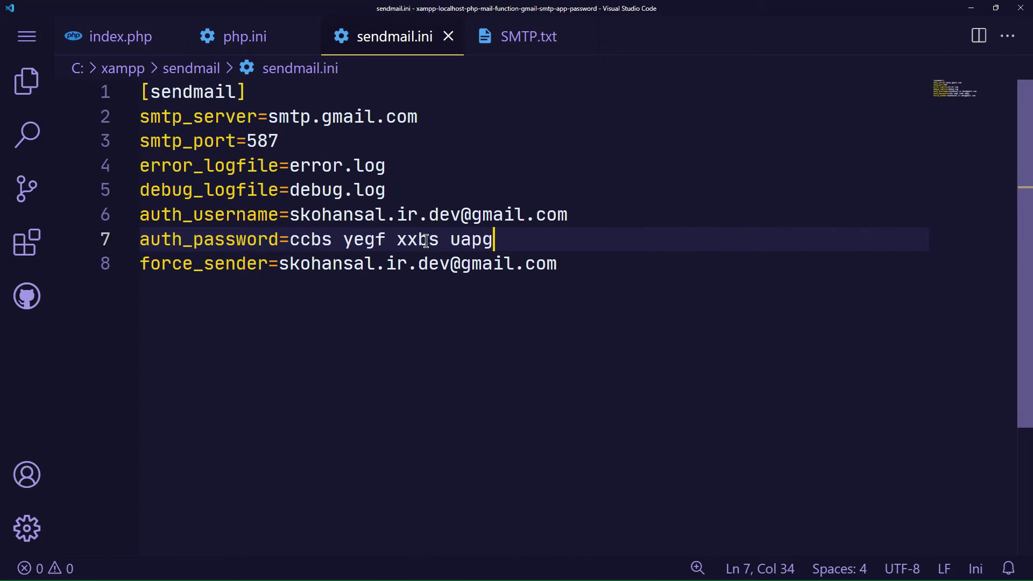
click(136, 43)
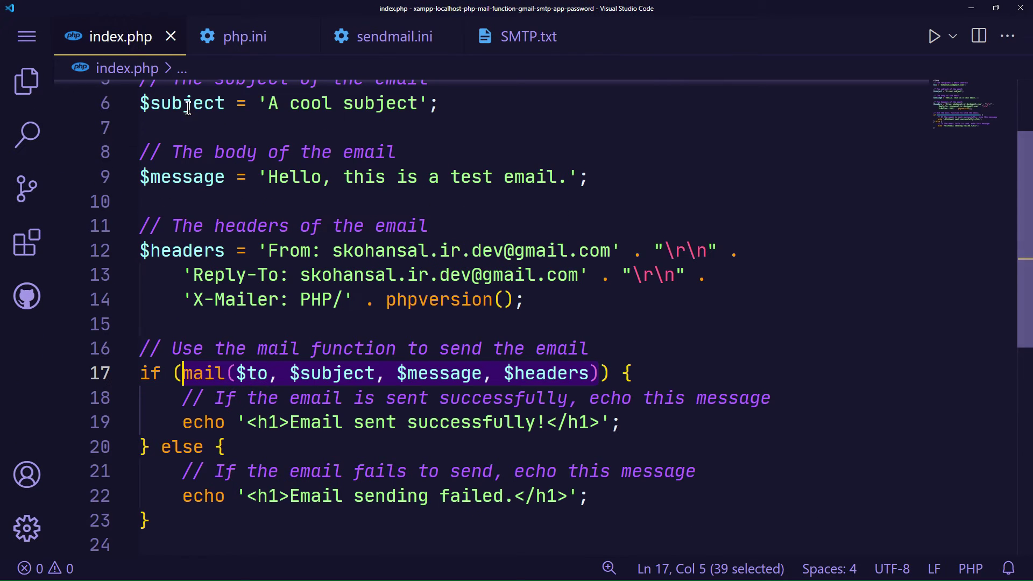
scroll(405, 191, up, 1)
click(395, 159)
drag(418, 159, 268, 159)
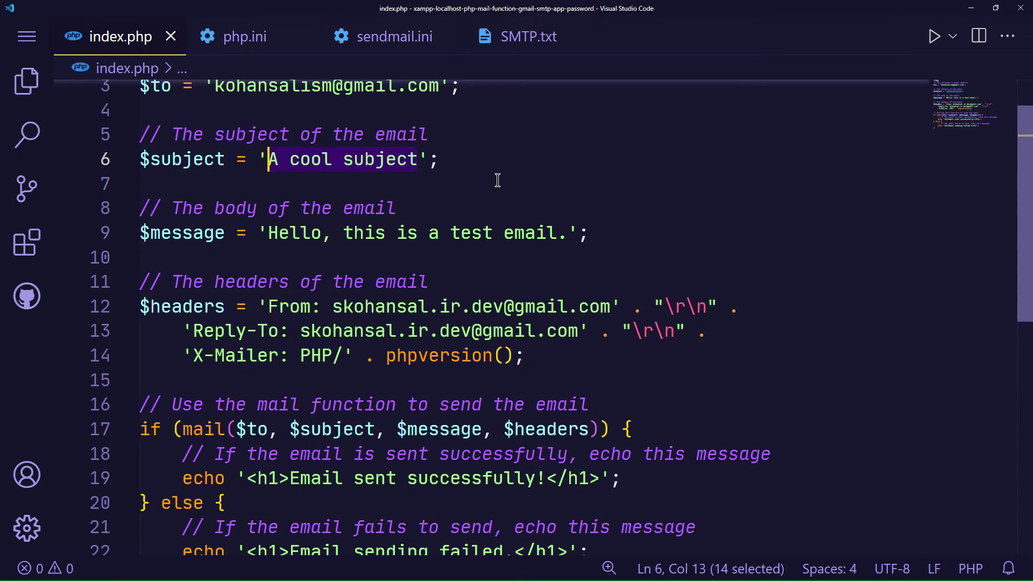
text(THIS )
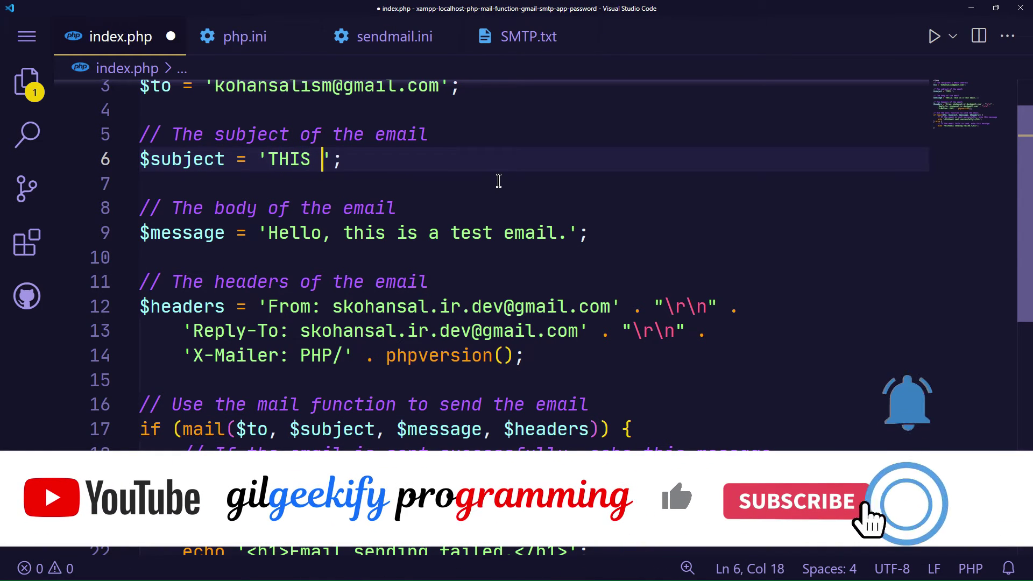
text(IS GOOD!)
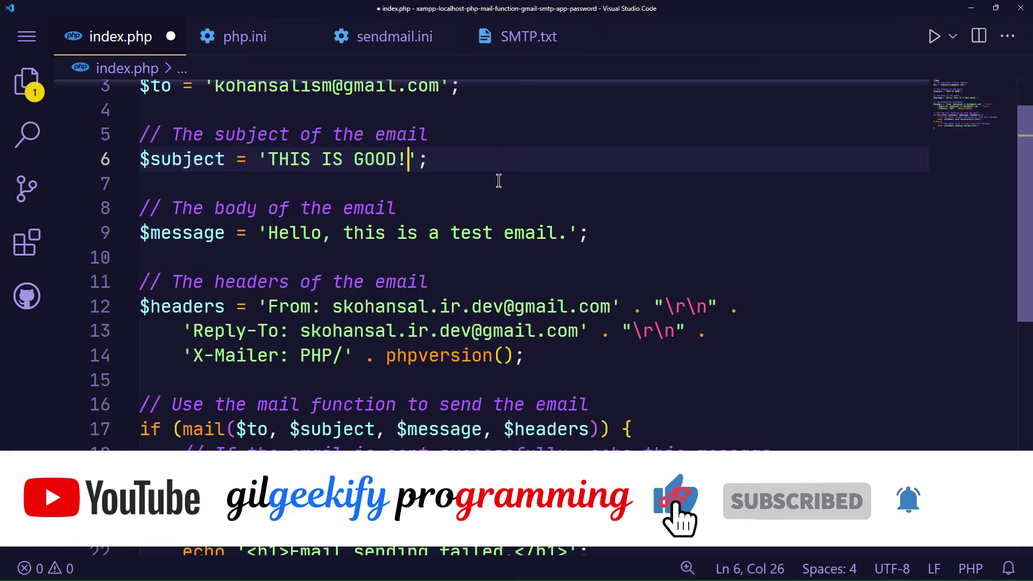
- Make the subject 'THIS IS GOOD!' with a cowboy emoji, save index.php and rerun the test page
key(super+period)
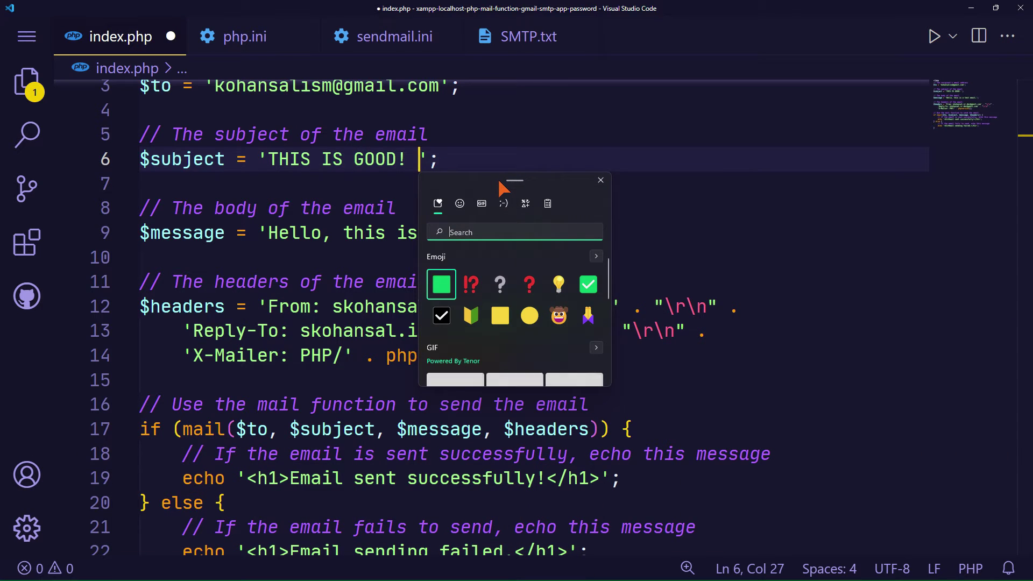
key(Down)
key(Right)
key(Right)
key(Right)
key(Right)
key(Return)
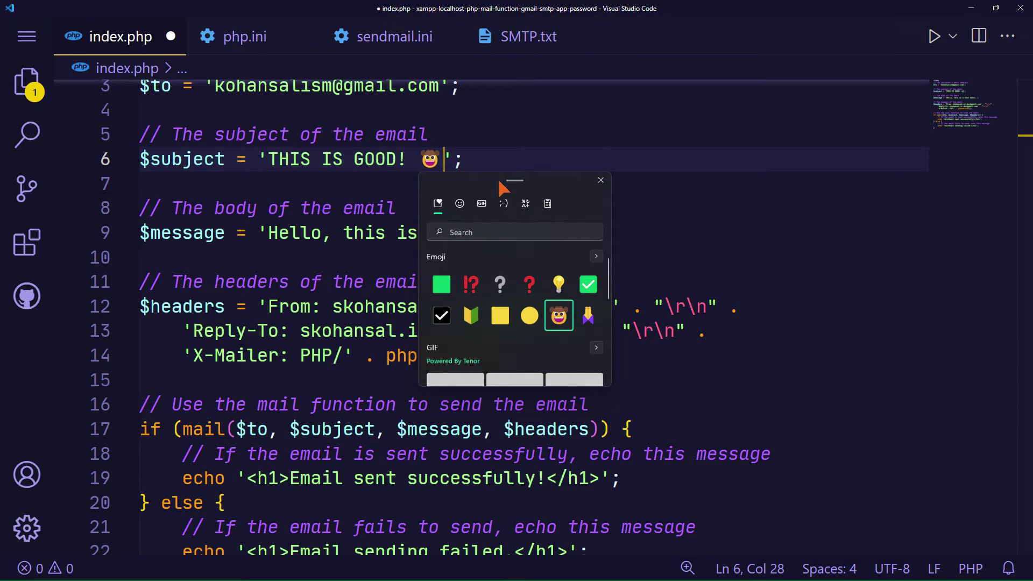
key(Escape)
key(ctrl+s)
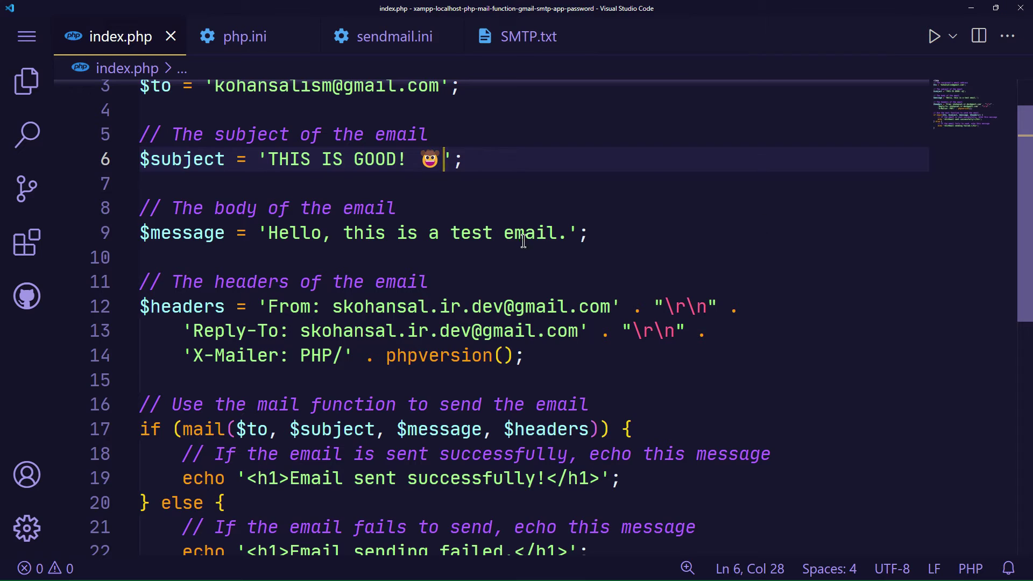
key(alt+Tab)
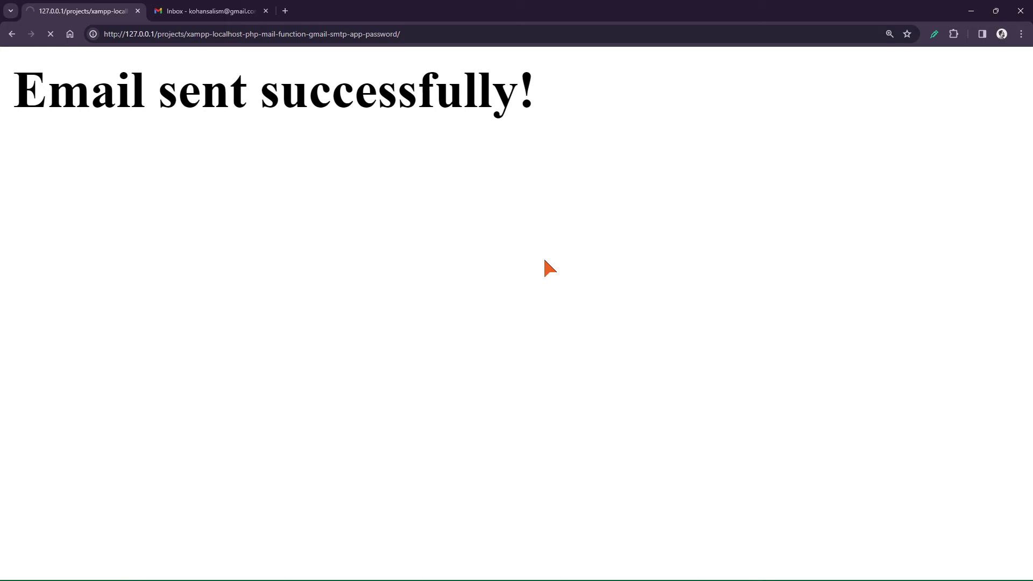
- Refresh the Gmail inbox and read the newly arrived 'THIS IS GOOD!' email with the cowboy emoji
click(232, 15)
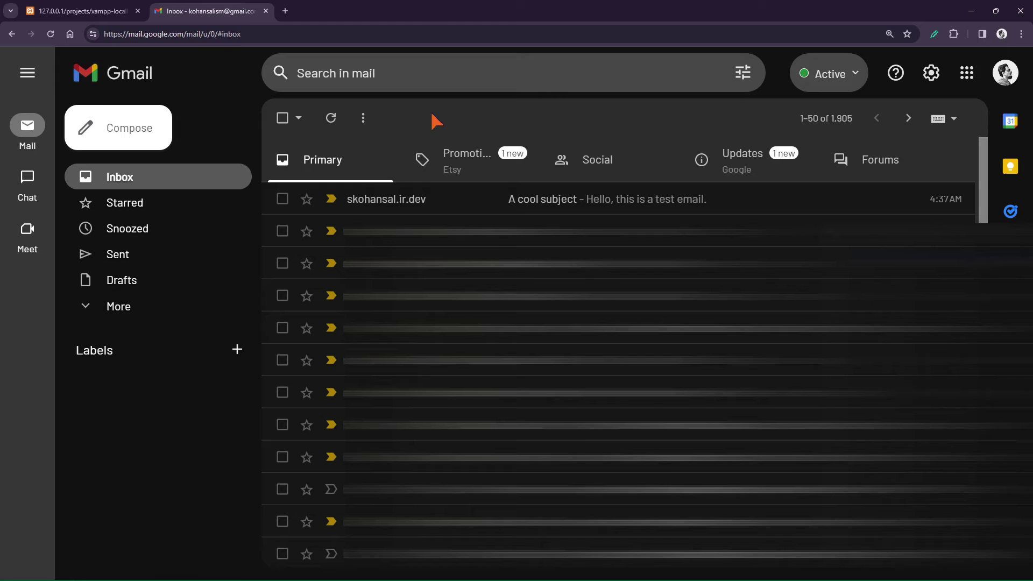
click(331, 118)
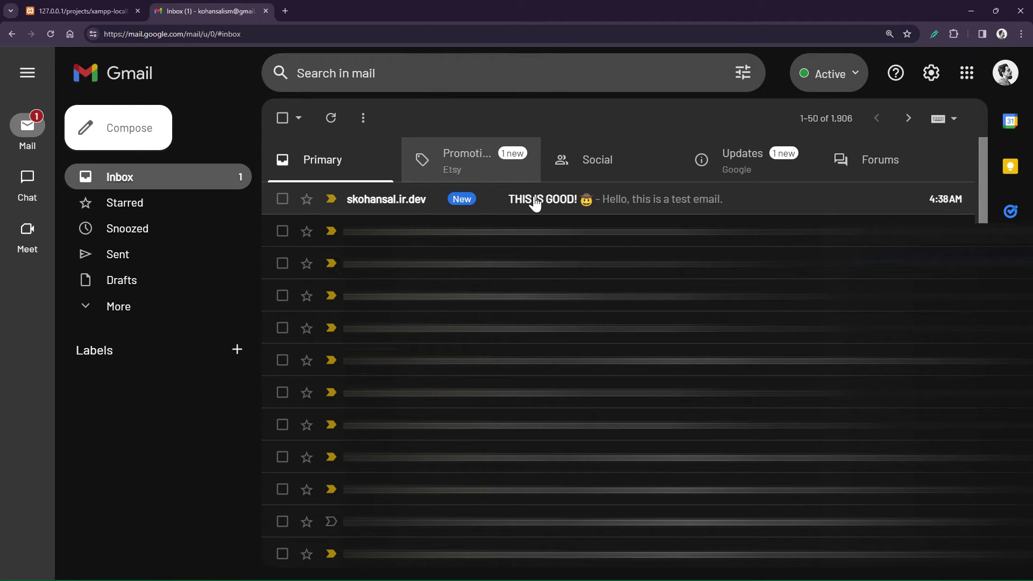
click(490, 212)
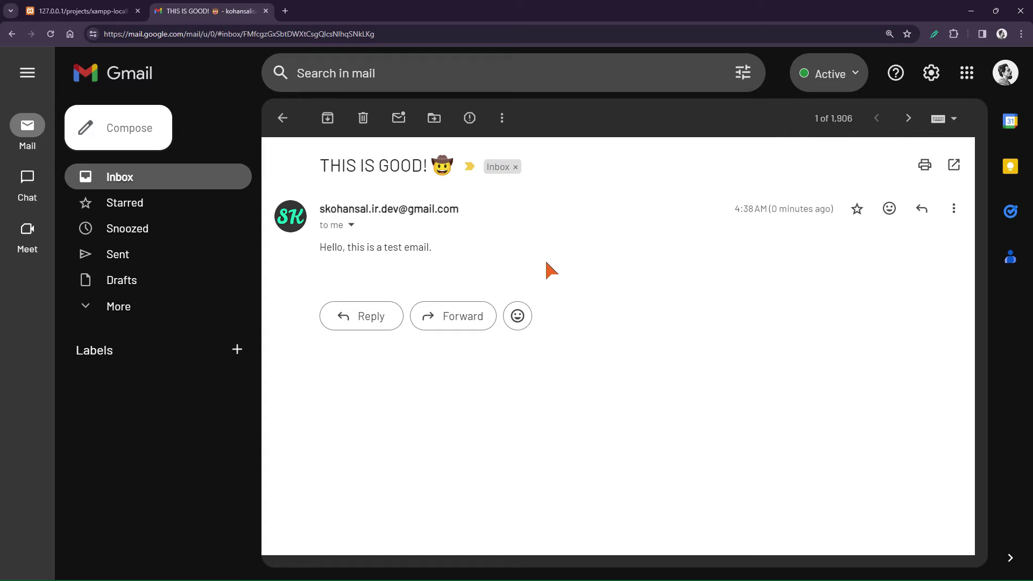
triple_click(503, 252)
click(581, 271)
- Minimise the browser with Win+D to show the desktop
key(super+d)
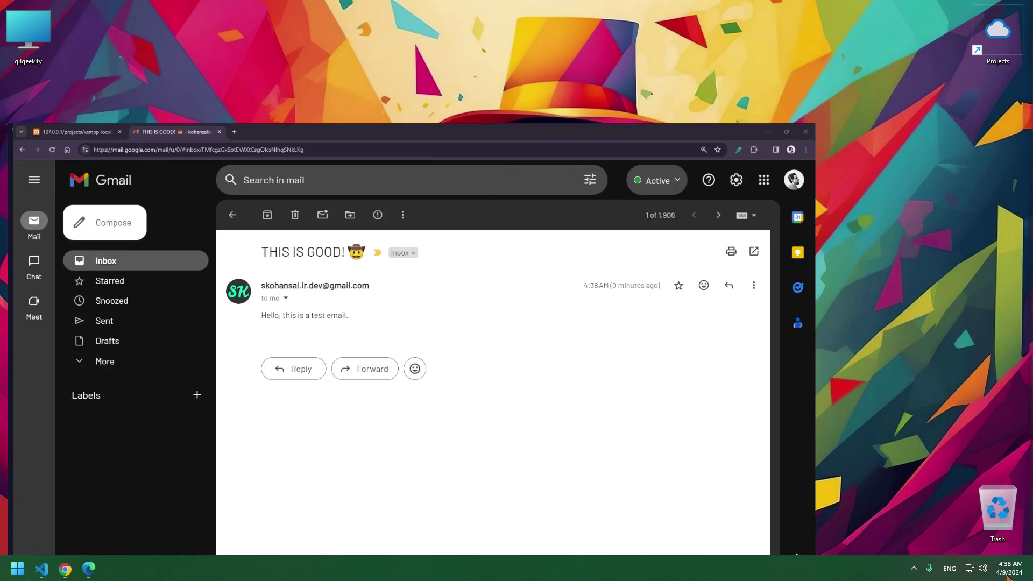